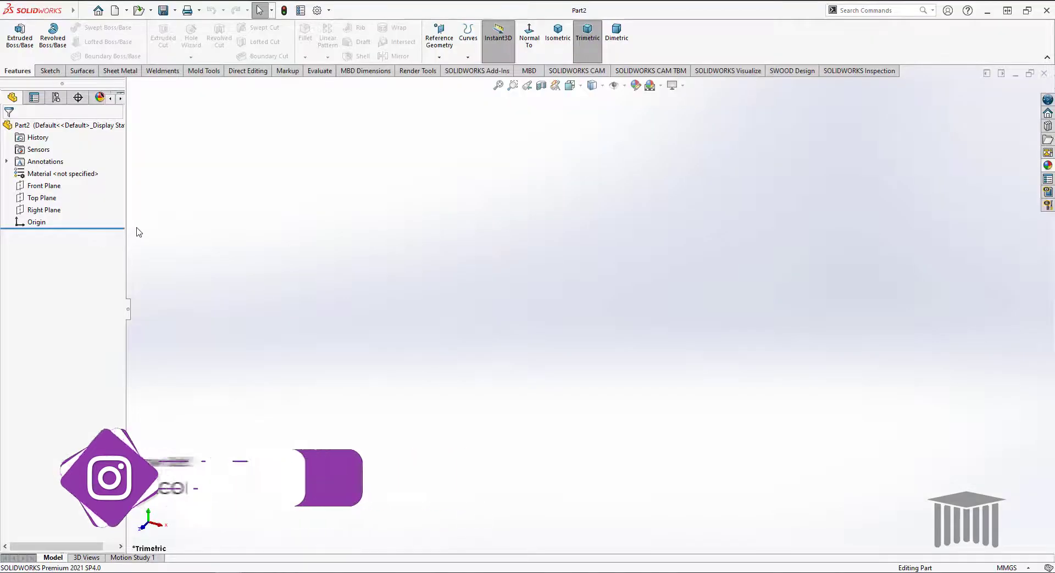
Start a new sketch on the Front Plane and close the Exercise 17 reference drawing
{"action": "right_click", "coordinate": [48, 190]}
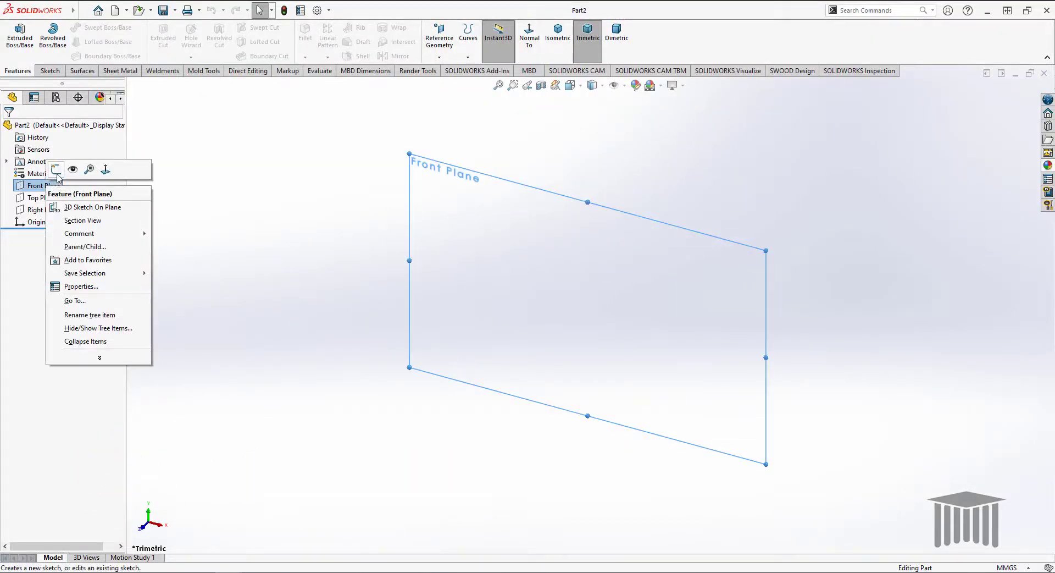
{"action": "left_click", "coordinate": [60, 171]}
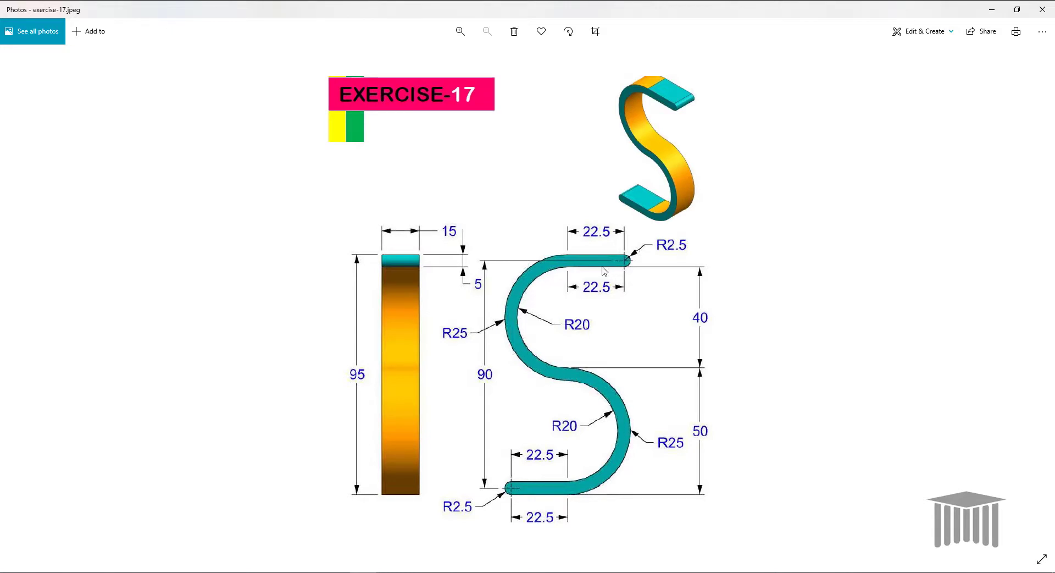
{"action": "left_click", "coordinate": [992, 9]}
Draw a horizontal line to the right, starting at the sketch origin
{"action": "left_click", "coordinate": [476, 273]}
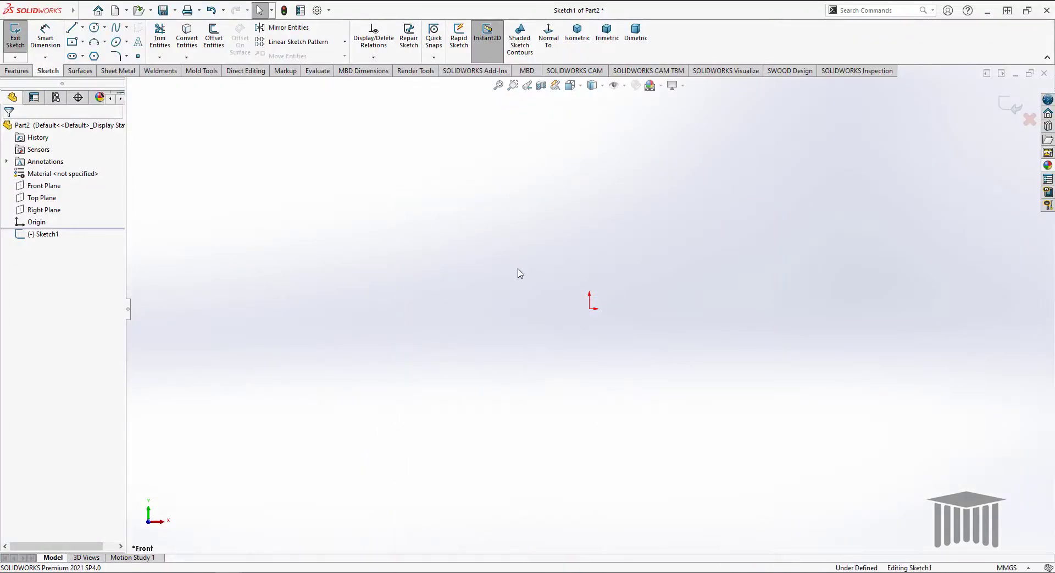
{"action": "left_click", "coordinate": [71, 28]}
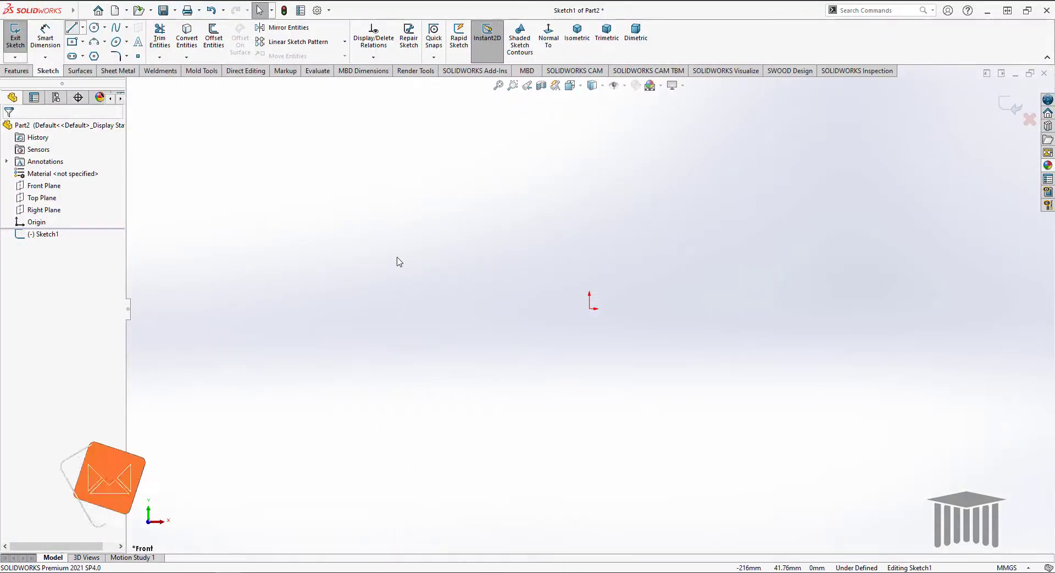
{"action": "left_click", "coordinate": [590, 309]}
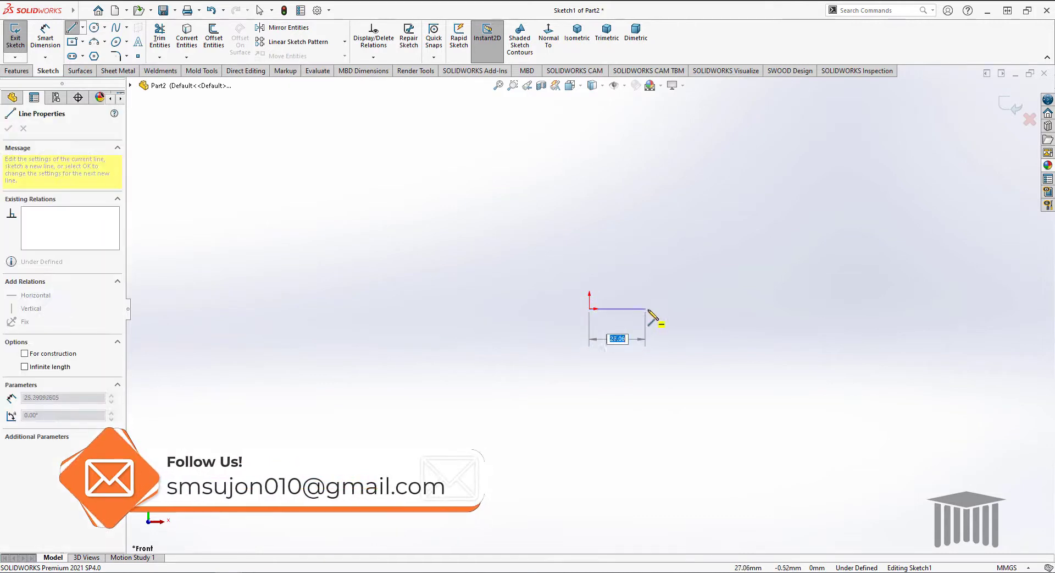
{"action": "left_click", "coordinate": [656, 308]}
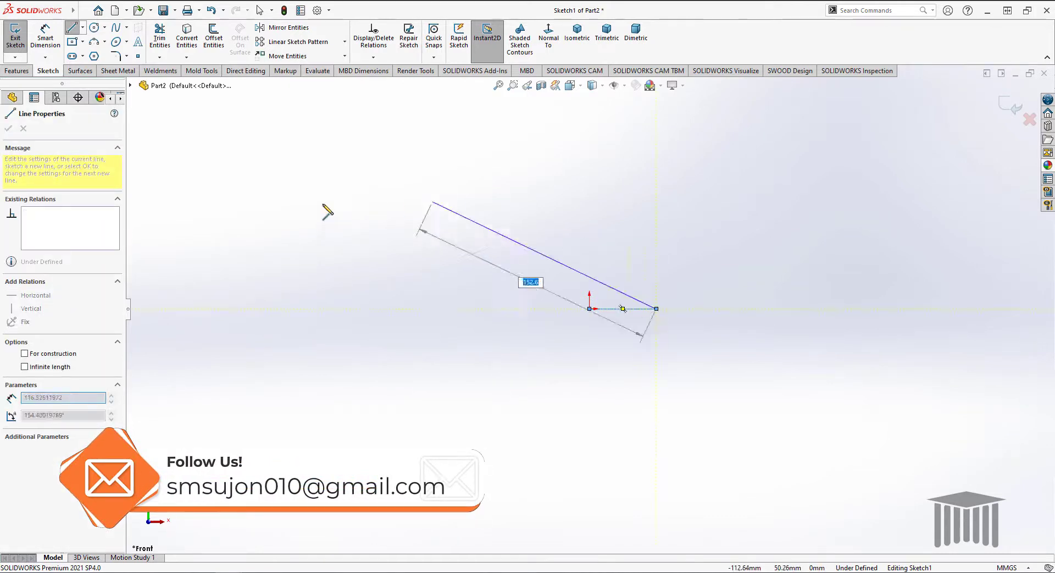
{"action": "right_click", "coordinate": [358, 173]}
{"action": "left_click", "coordinate": [377, 181]}
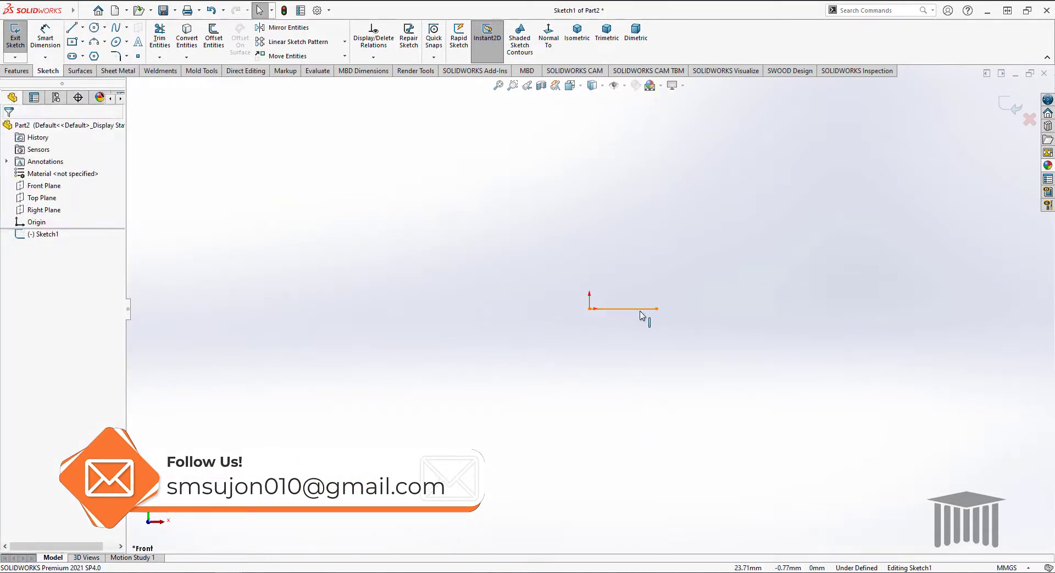
Dimension the horizontal line to a length of 22.5 mm
{"action": "left_click", "coordinate": [623, 308]}
{"action": "left_click", "coordinate": [585, 319]}
{"action": "left_click", "coordinate": [45, 36]}
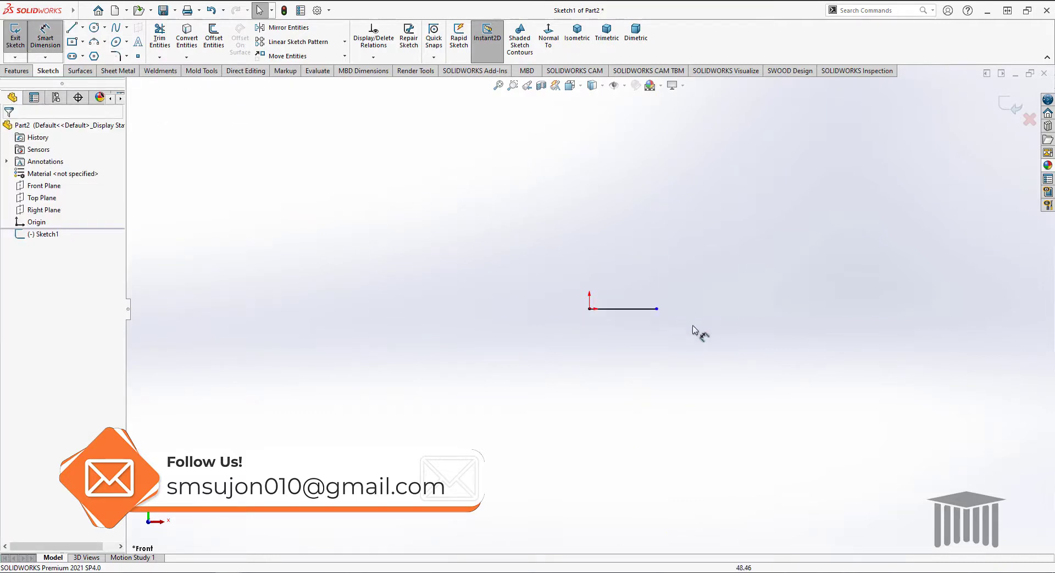
{"action": "left_click", "coordinate": [625, 309]}
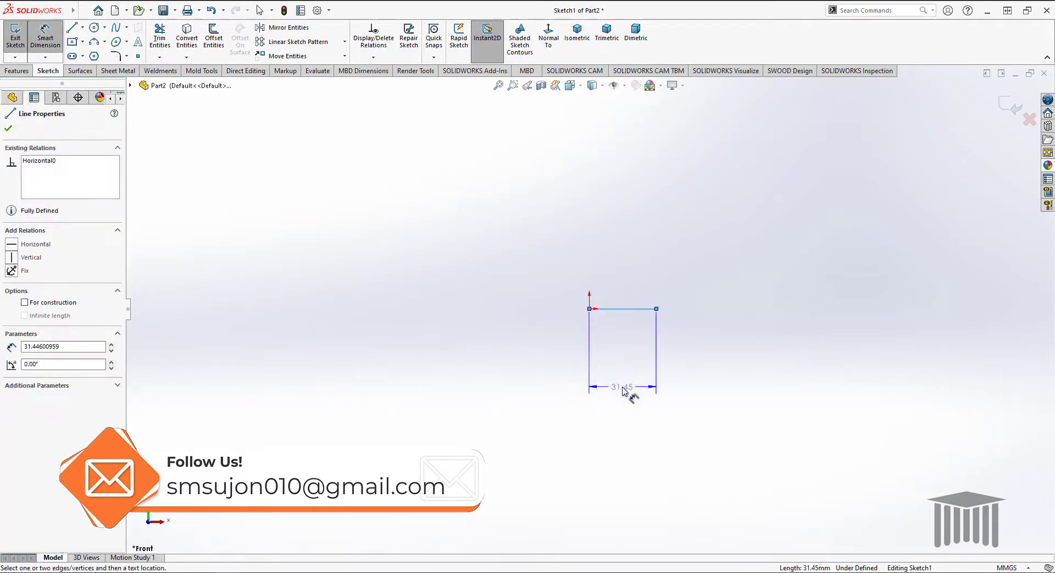
{"action": "left_click", "coordinate": [625, 388]}
{"action": "type", "text": "22."}
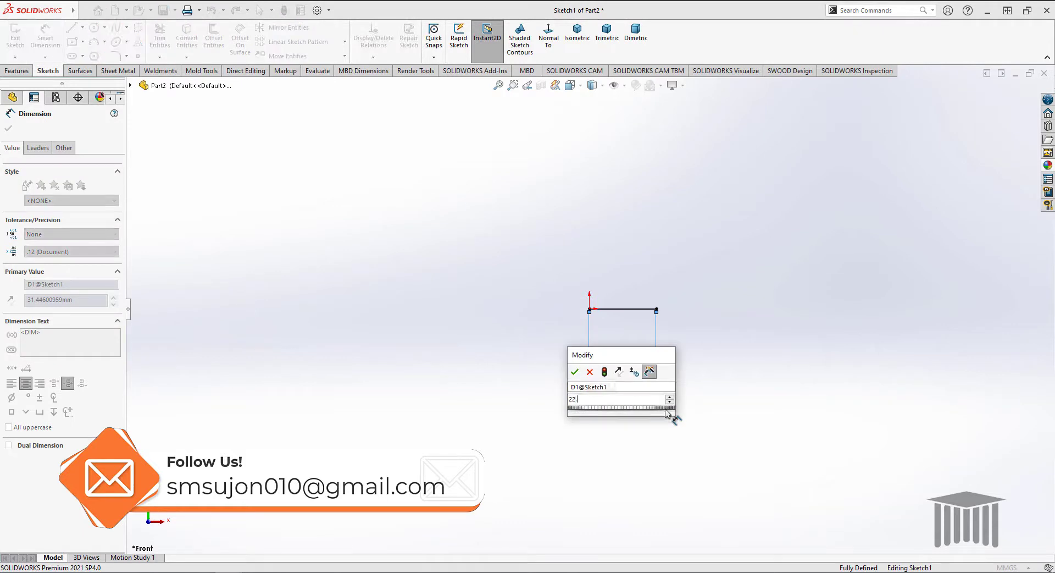
{"action": "type", "text": "5"}
{"action": "key", "text": "Return"}
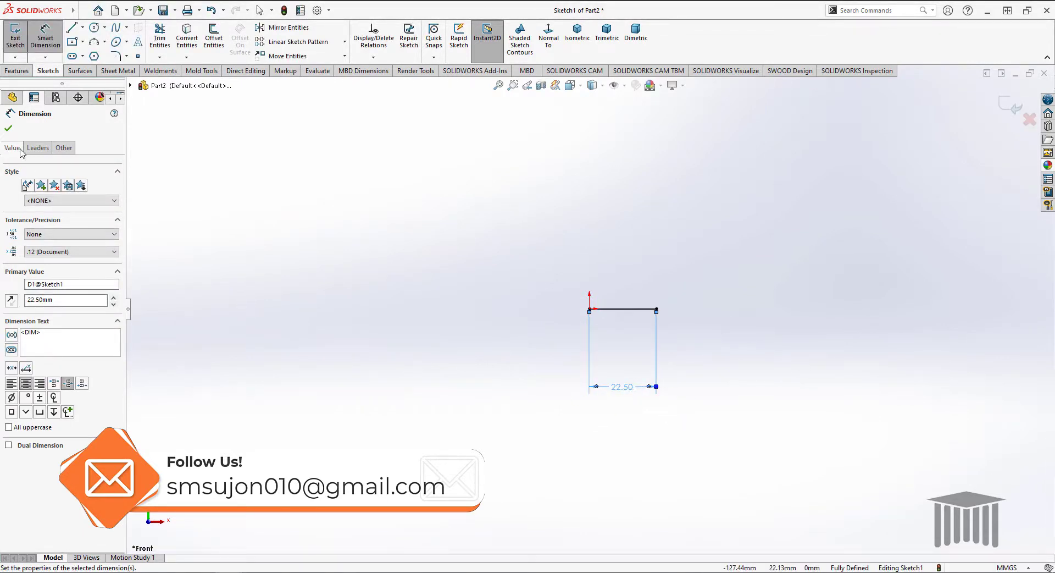
{"action": "left_click", "coordinate": [82, 28]}
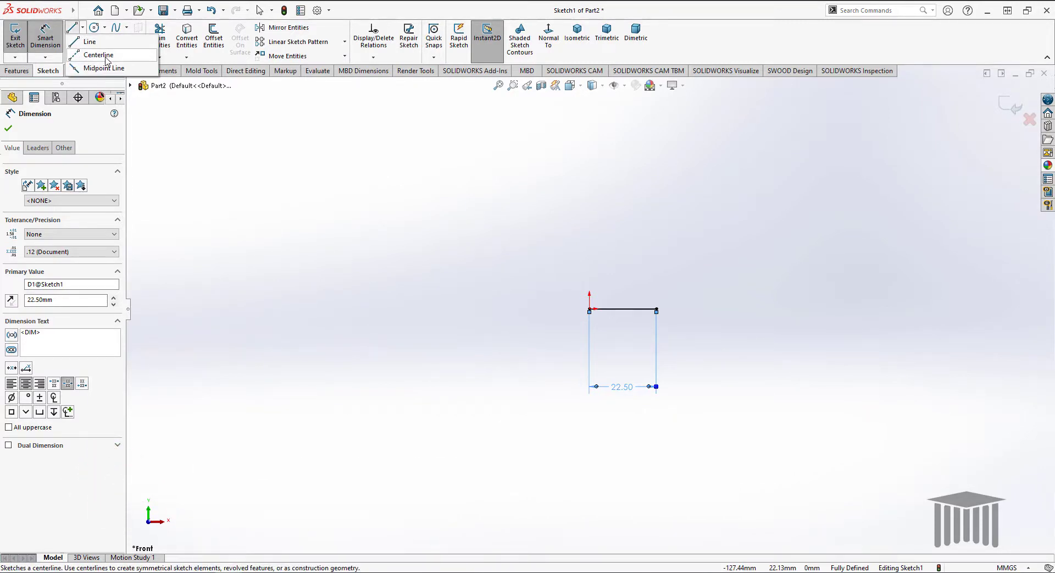
Draw a tall vertical construction centerline up from the line's left end at the origin
{"action": "left_click", "coordinate": [107, 60]}
{"action": "scroll", "coordinate": [577, 226], "scroll_direction": "down", "scroll_amount": 2}
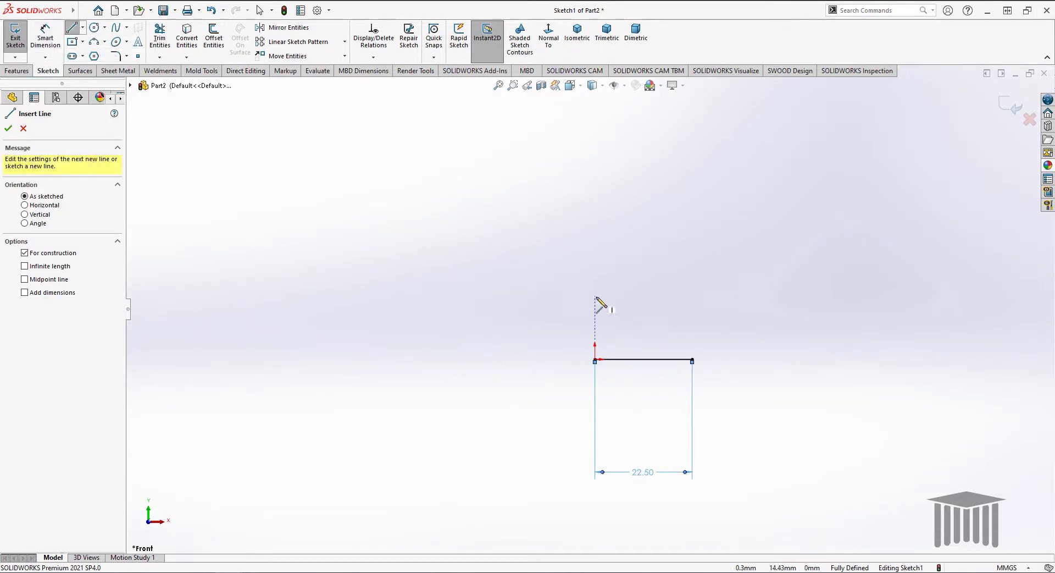
{"action": "scroll", "coordinate": [585, 214], "scroll_direction": "up", "scroll_amount": 2}
{"action": "scroll", "coordinate": [582, 197], "scroll_direction": "down", "scroll_amount": 1}
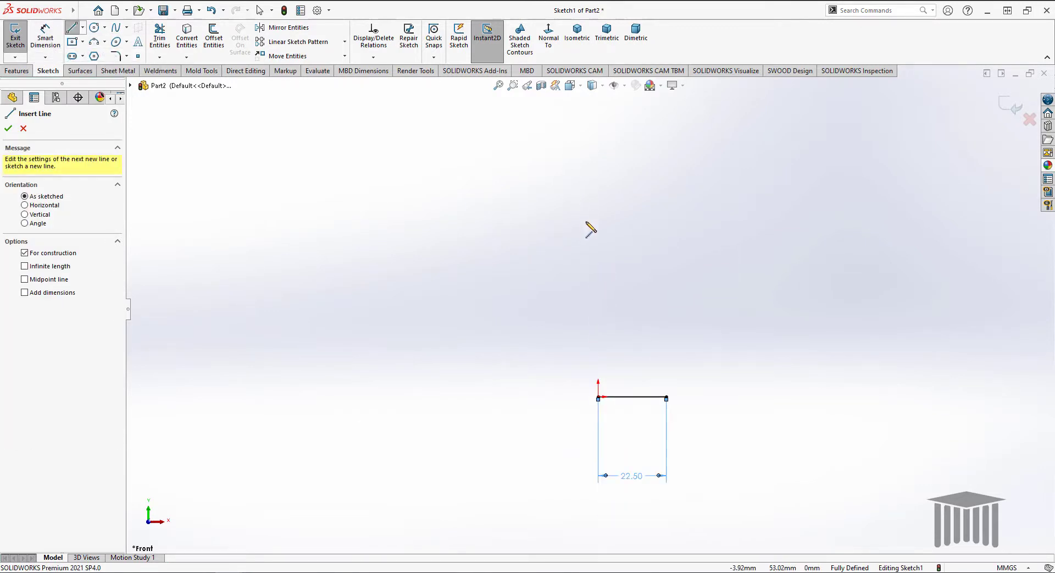
{"action": "left_click", "coordinate": [612, 407]}
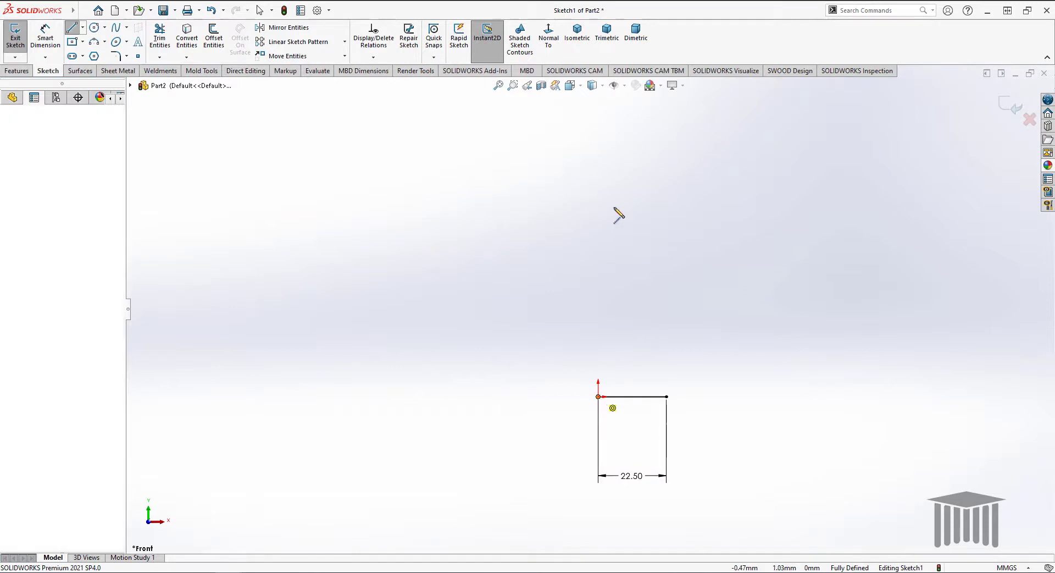
{"action": "left_click", "coordinate": [602, 368]}
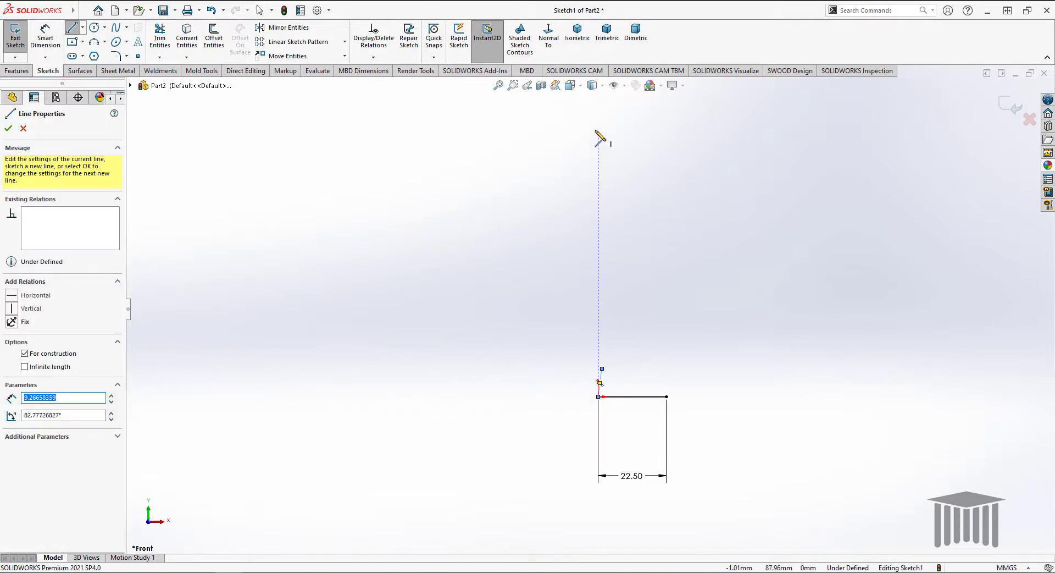
{"action": "left_click", "coordinate": [599, 133]}
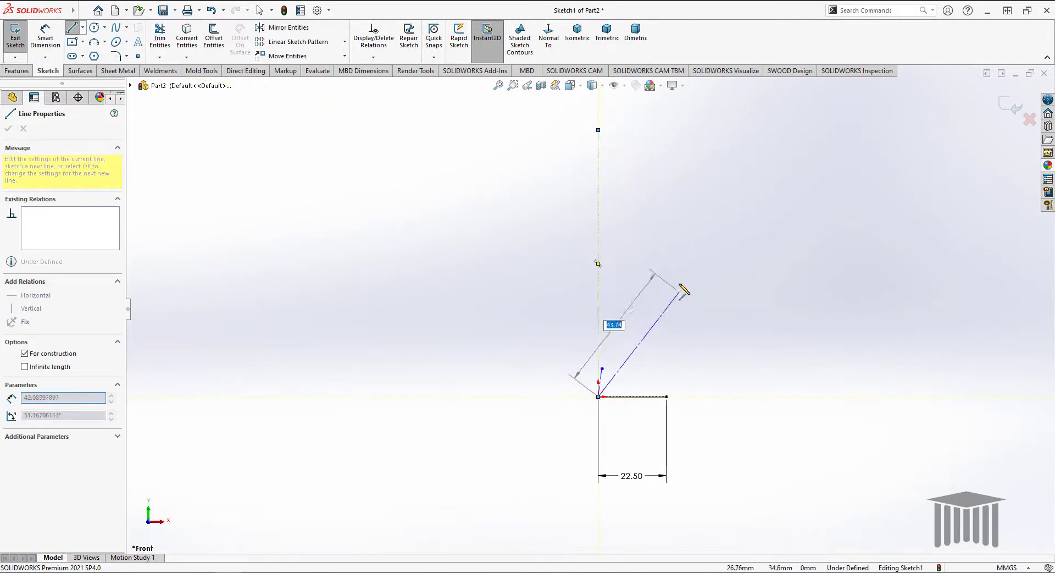
{"action": "right_click", "coordinate": [673, 218]}
{"action": "left_click", "coordinate": [704, 269]}
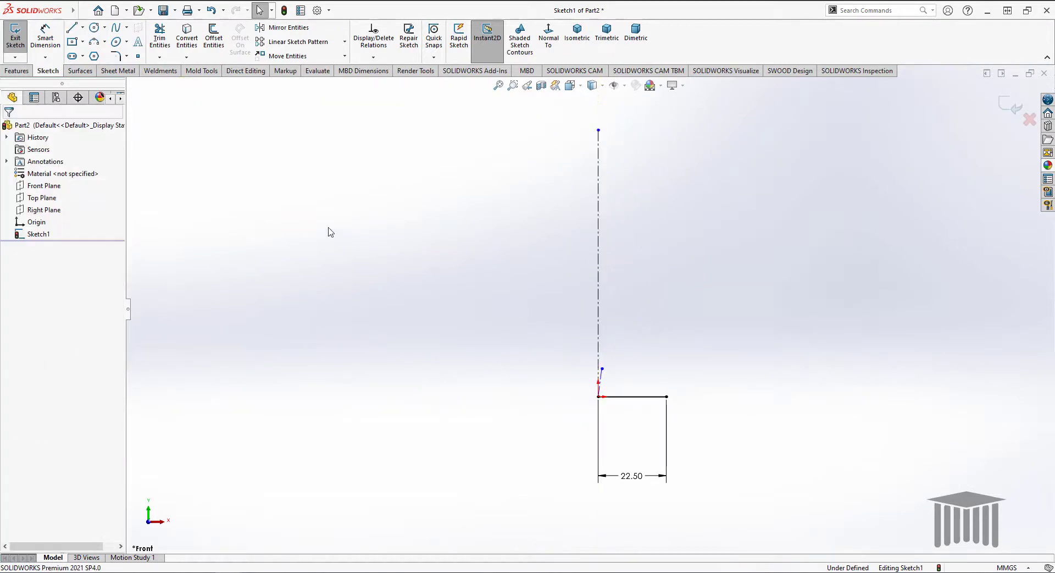
Draw a second vertical centerline from the line's right end, level with the first
{"action": "left_click", "coordinate": [82, 28]}
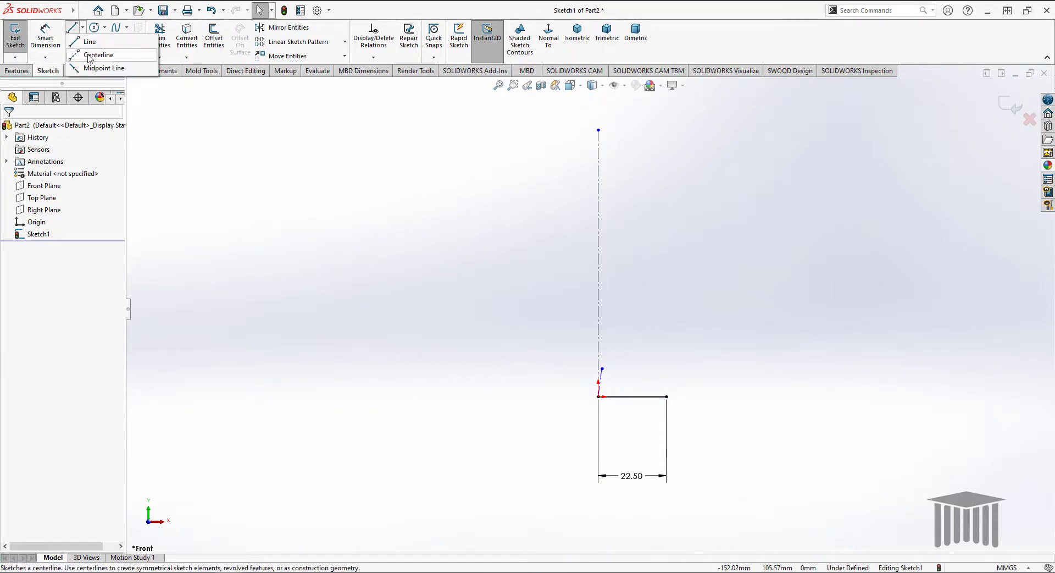
{"action": "left_click", "coordinate": [99, 54]}
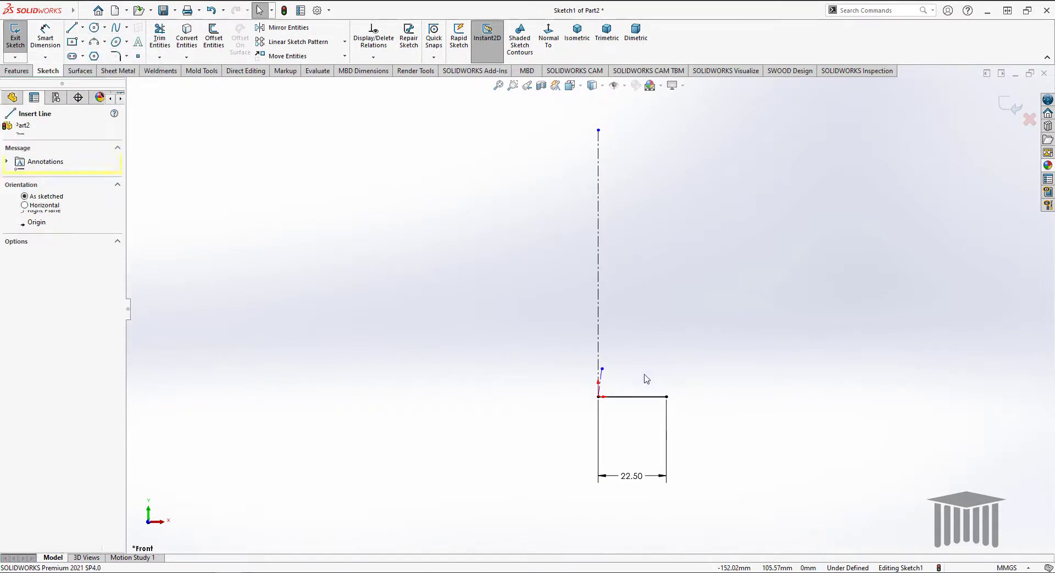
{"action": "left_click", "coordinate": [666, 396]}
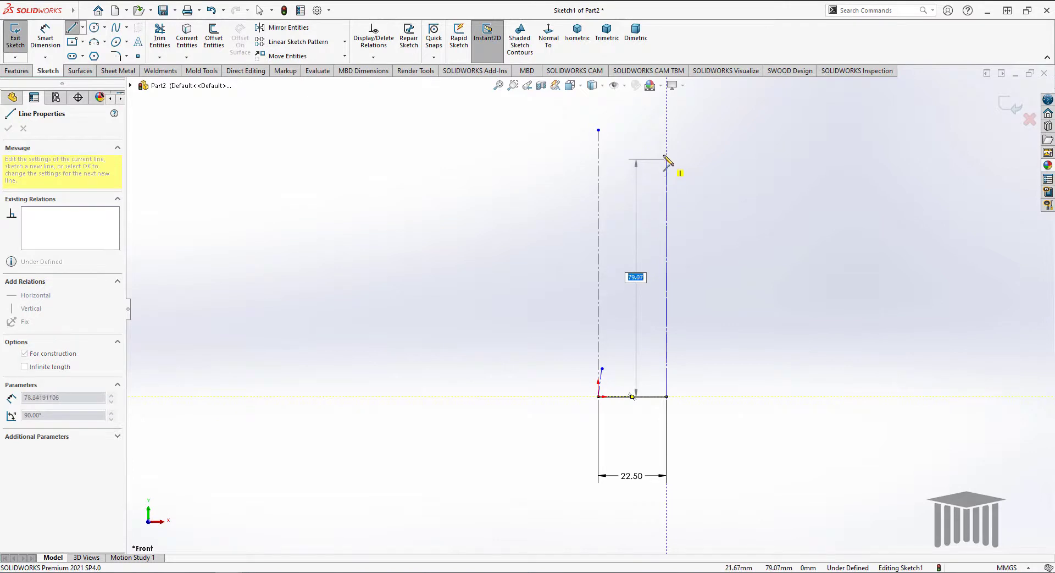
{"action": "left_click", "coordinate": [667, 130]}
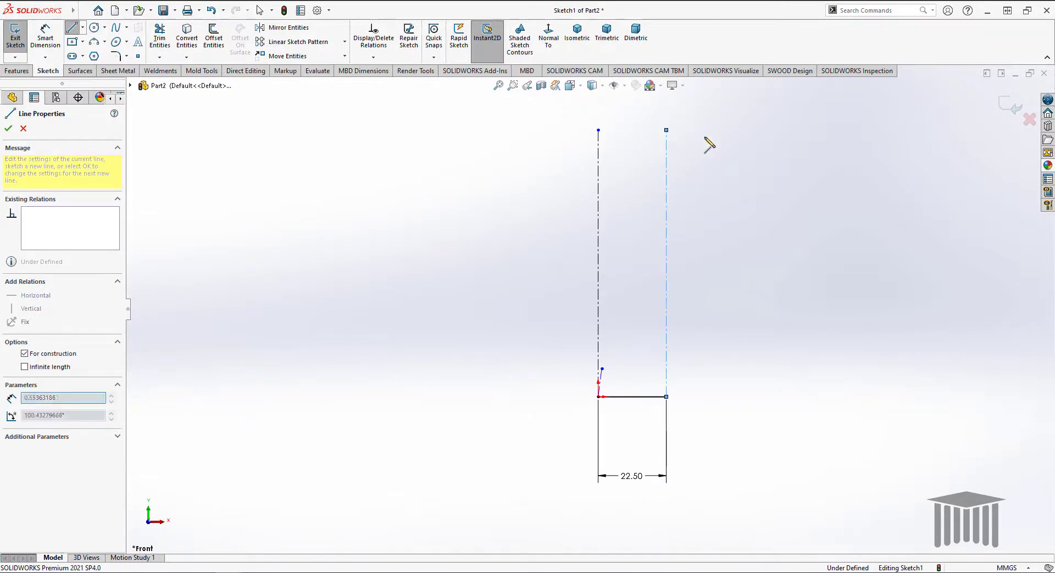
{"action": "right_click", "coordinate": [714, 140]}
{"action": "left_click", "coordinate": [742, 147]}
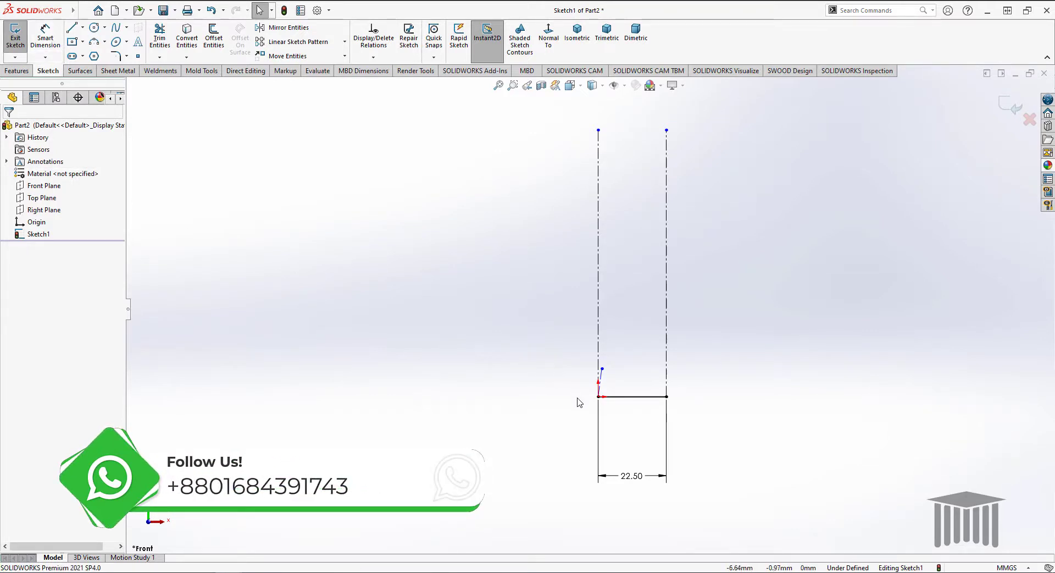
Copy the 22.50 line so it starts at the top of the right centerline, extending right
{"action": "left_click", "coordinate": [627, 397]}
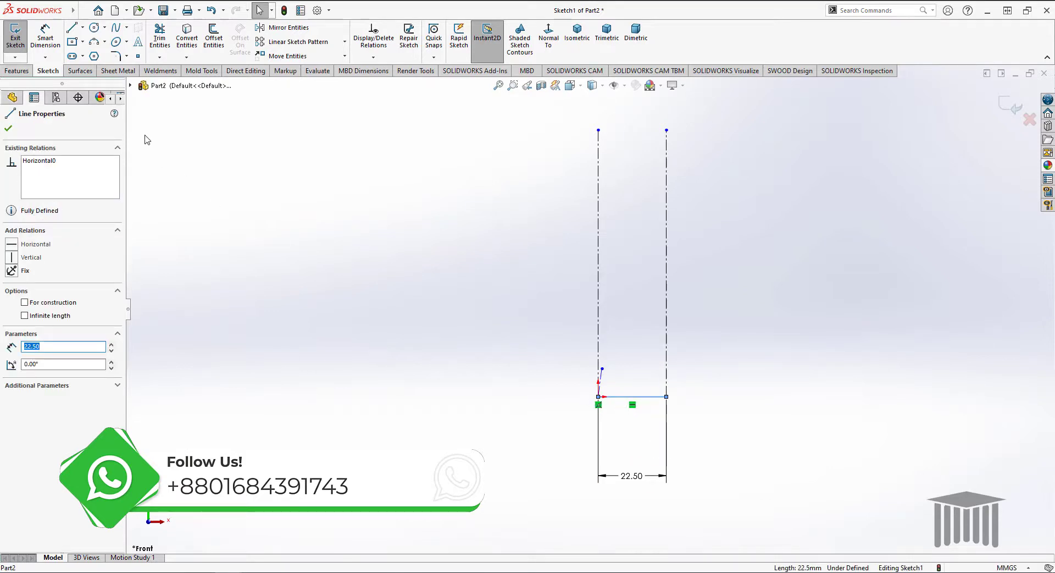
{"action": "left_click", "coordinate": [345, 56]}
{"action": "left_click", "coordinate": [292, 84]}
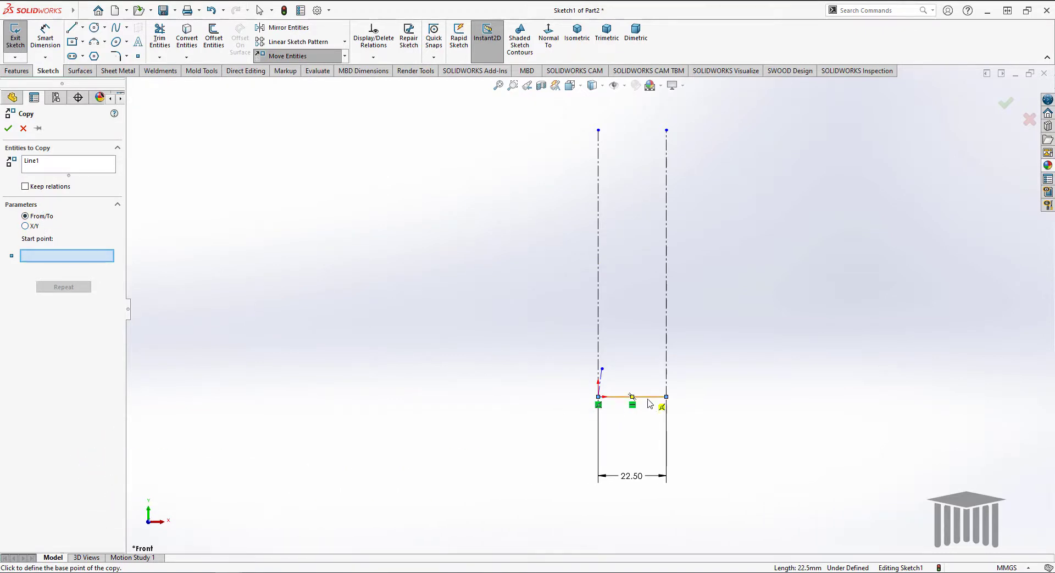
{"action": "left_click", "coordinate": [599, 398]}
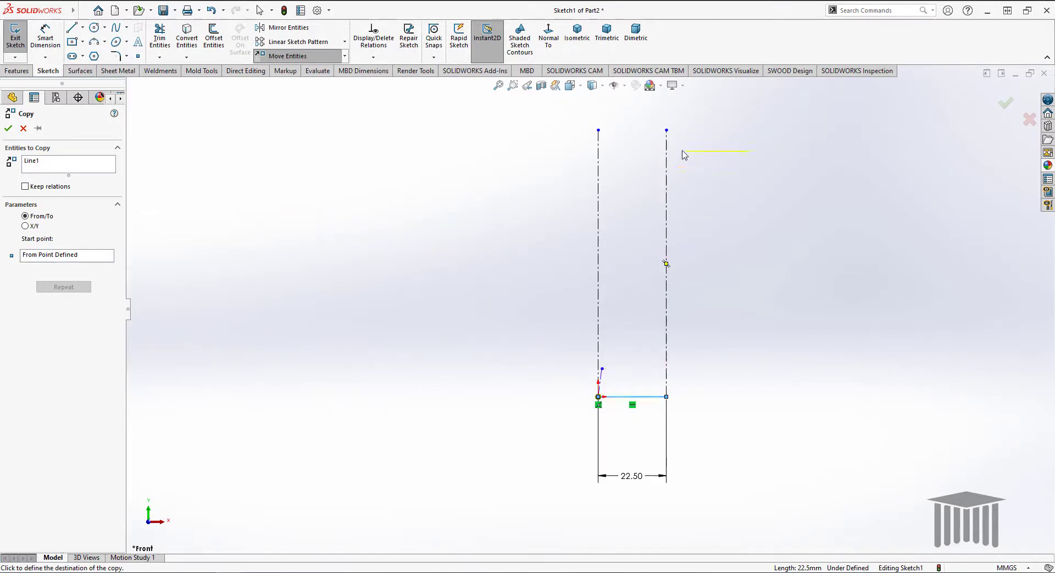
{"action": "left_click", "coordinate": [666, 131]}
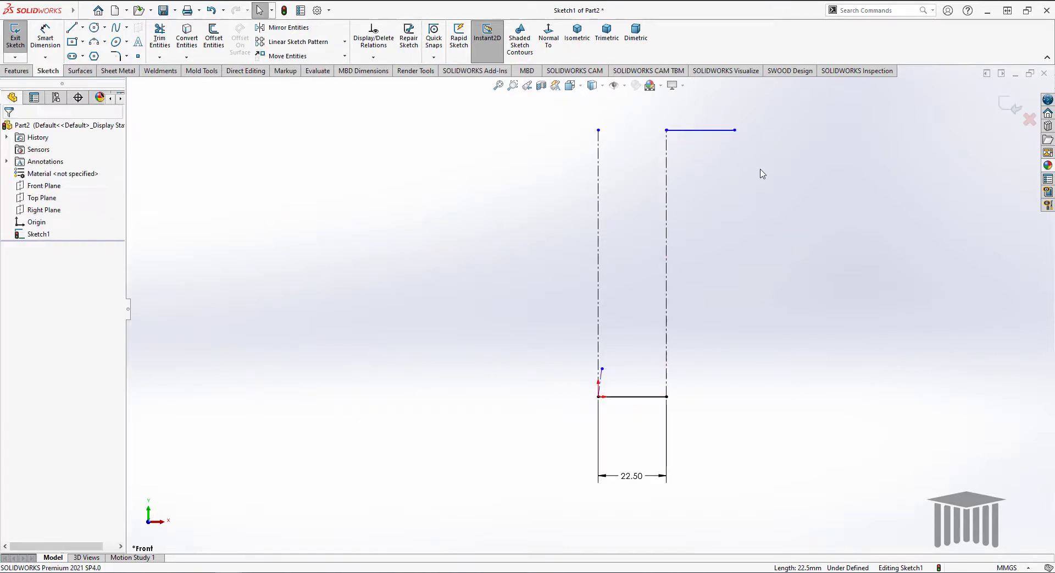
{"action": "left_click", "coordinate": [70, 30]}
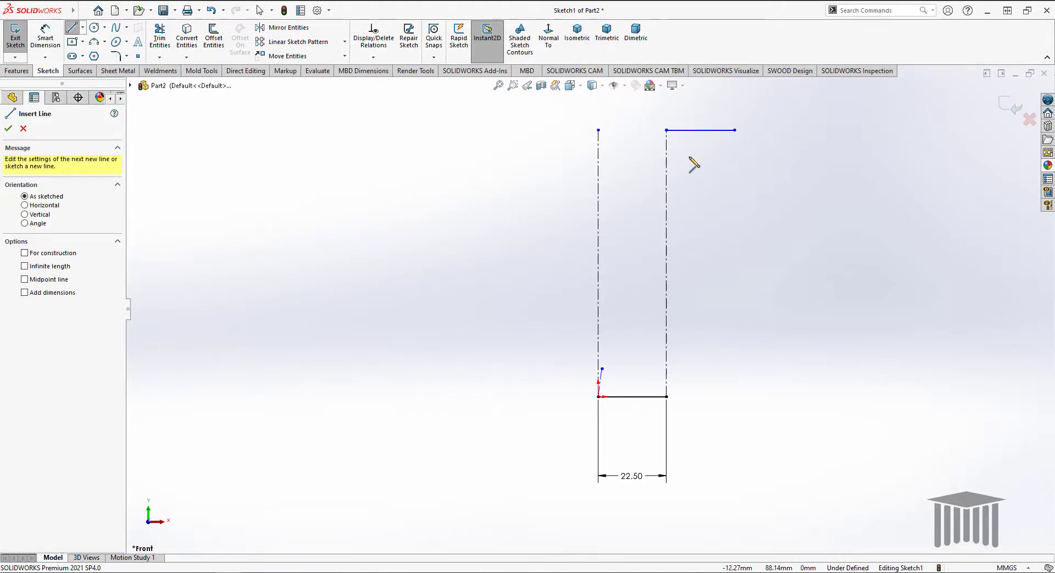
Draw two stacked tangent arcs from the top line's left end, via the midpoint, to the bottom line
{"action": "left_click", "coordinate": [667, 131]}
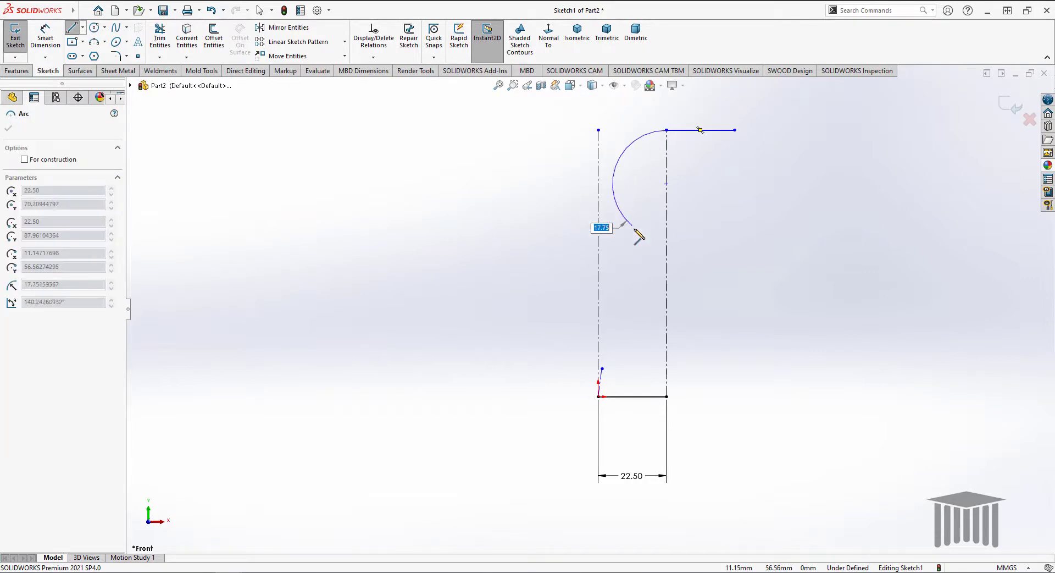
{"action": "left_click", "coordinate": [666, 251]}
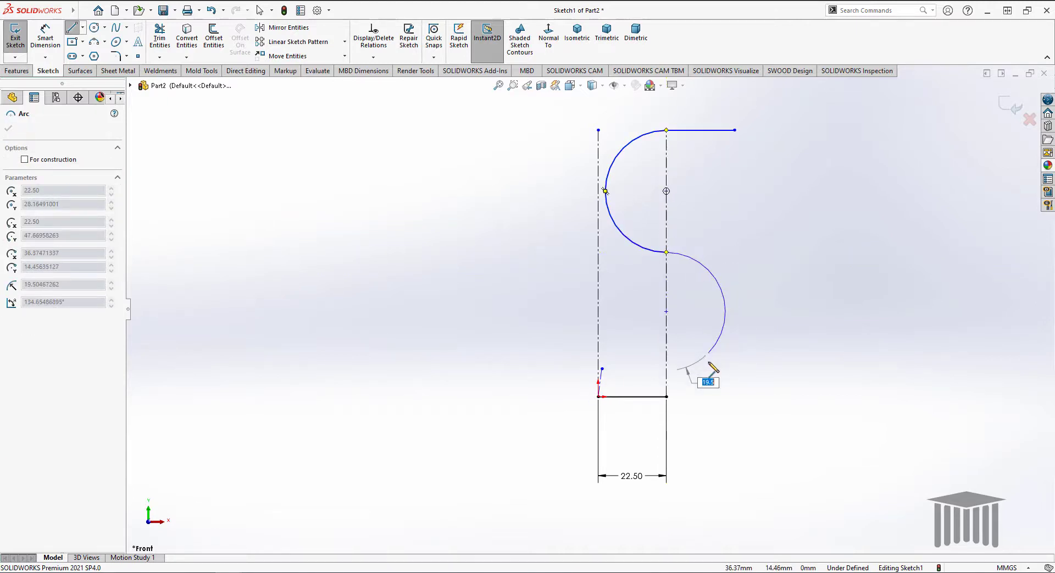
{"action": "left_click", "coordinate": [667, 396]}
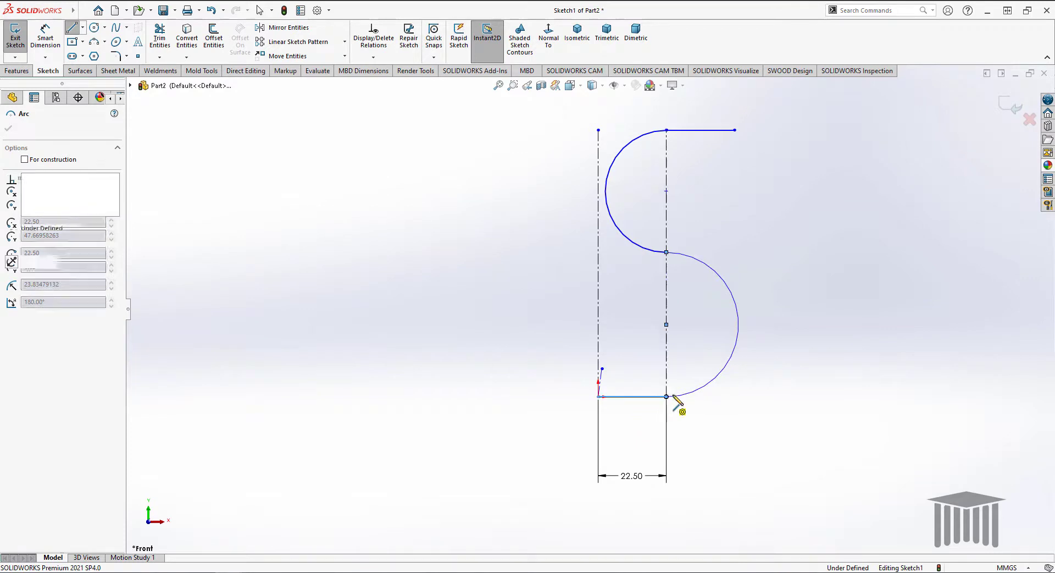
{"action": "right_click", "coordinate": [757, 183]}
{"action": "left_click", "coordinate": [779, 185]}
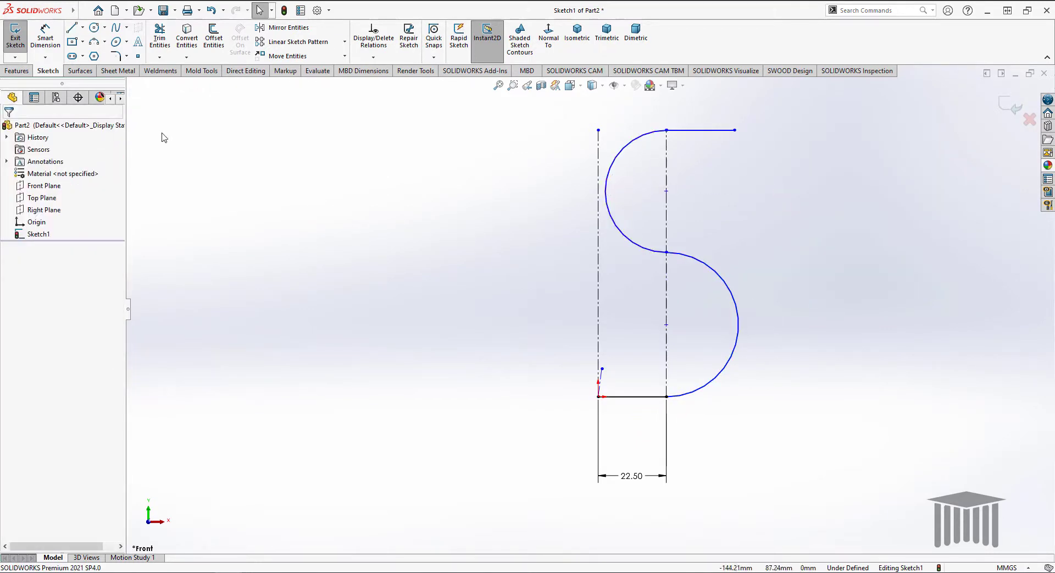
{"action": "left_click", "coordinate": [45, 34]}
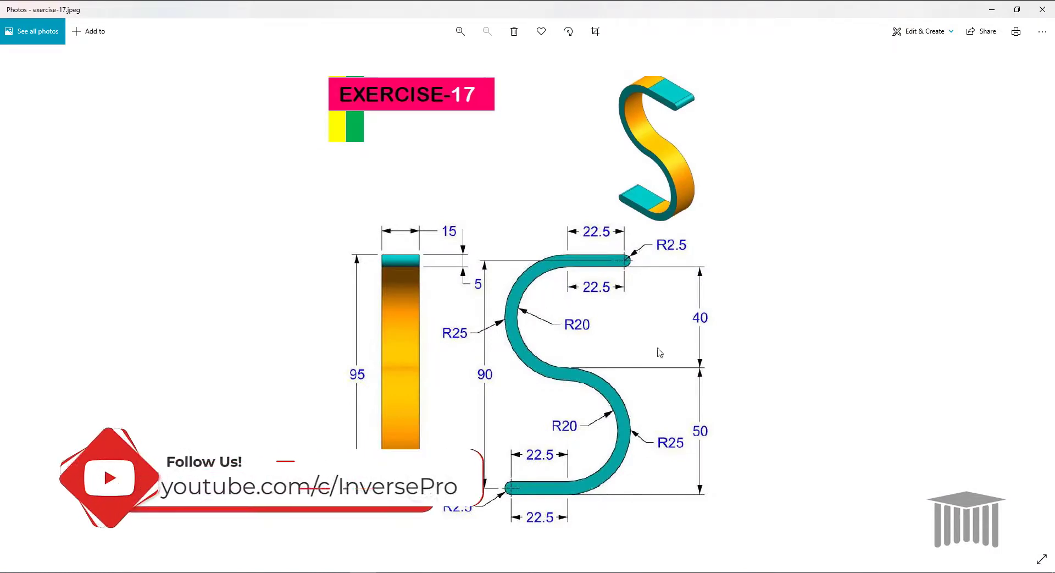
{"action": "left_click", "coordinate": [995, 10]}
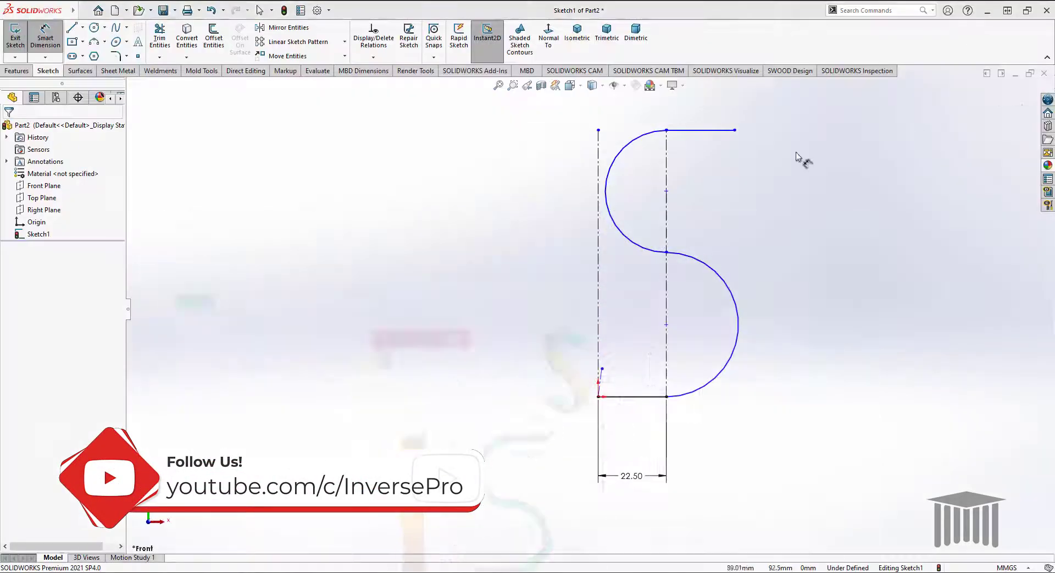
Dimension the upper arc to R20 and the lower arc to R25
{"action": "left_click", "coordinate": [609, 180]}
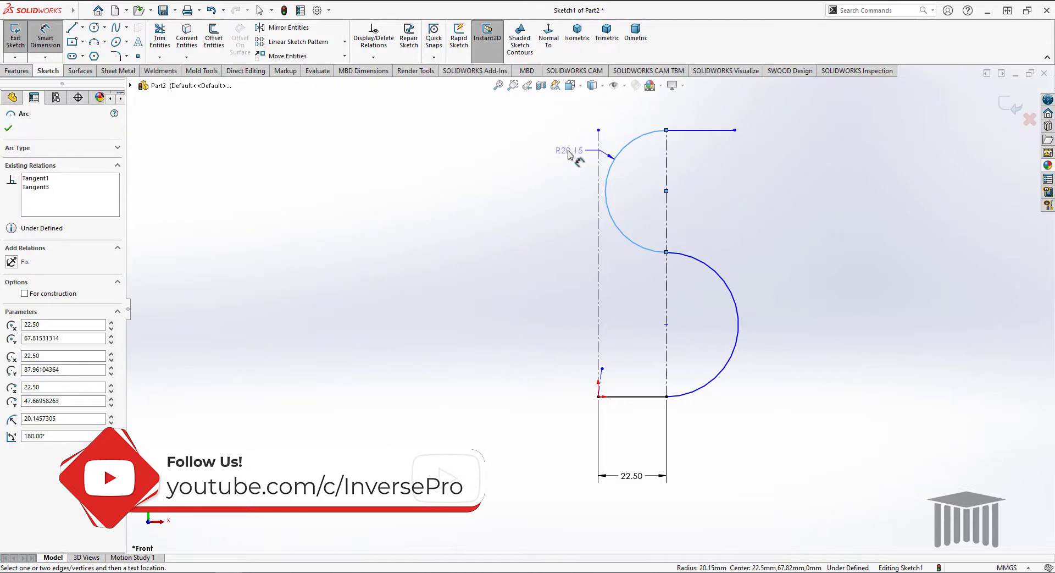
{"action": "left_click", "coordinate": [527, 155]}
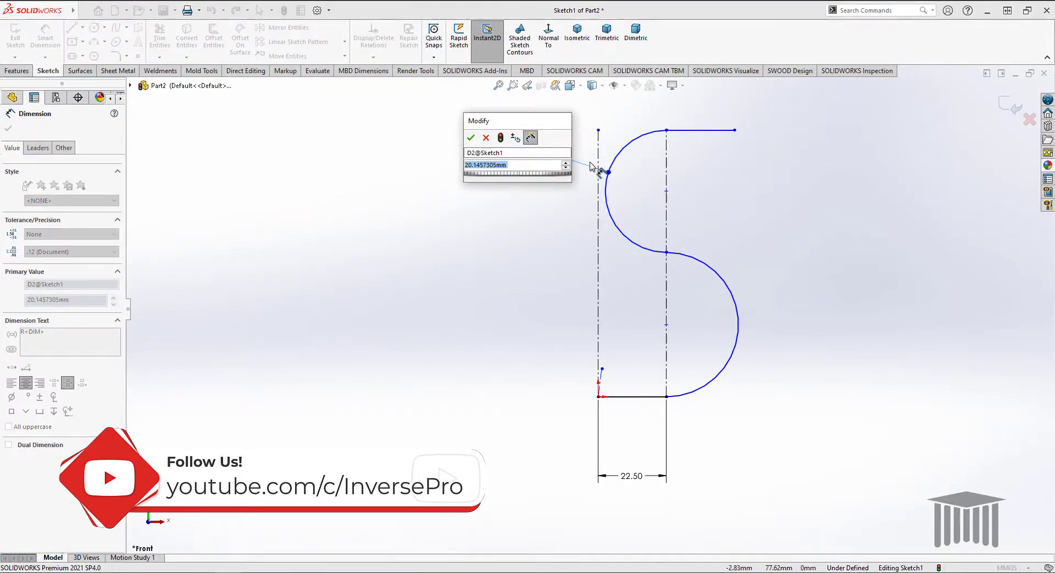
{"action": "type", "text": "20"}
{"action": "key", "text": "Return"}
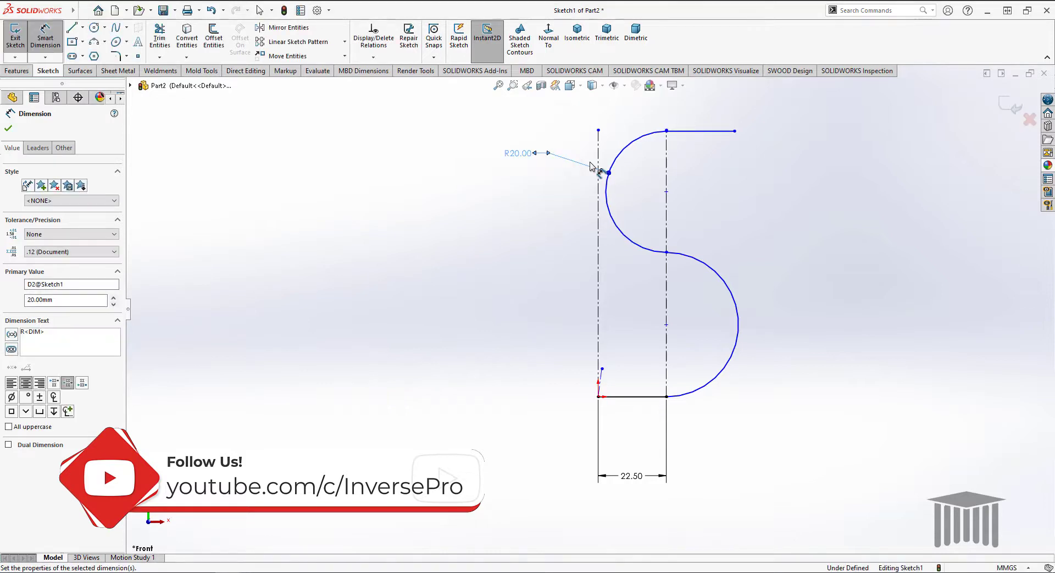
{"action": "left_click", "coordinate": [737, 343]}
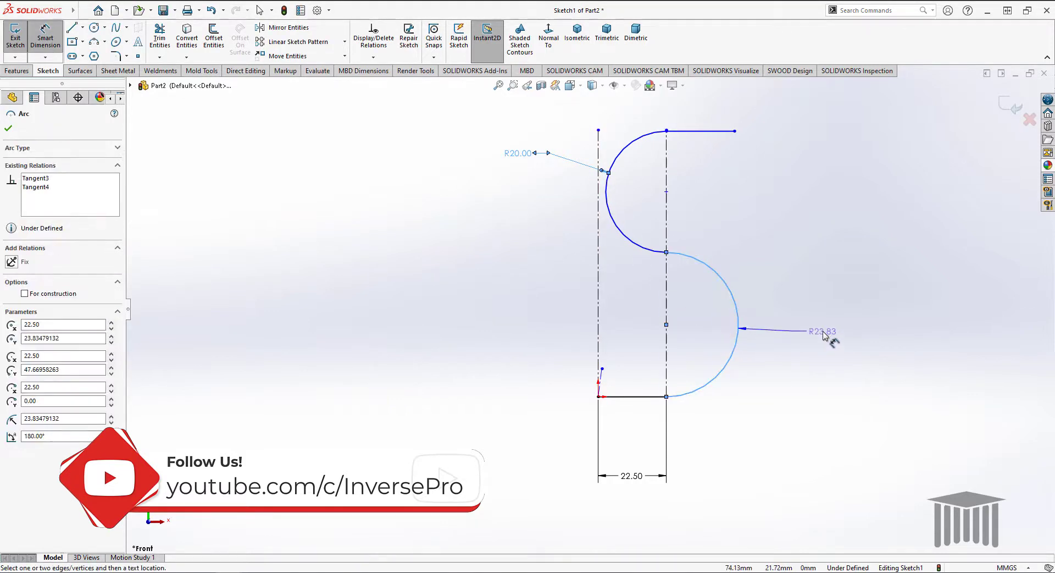
{"action": "left_click", "coordinate": [830, 332]}
{"action": "type", "text": "25"}
{"action": "key", "text": "Return"}
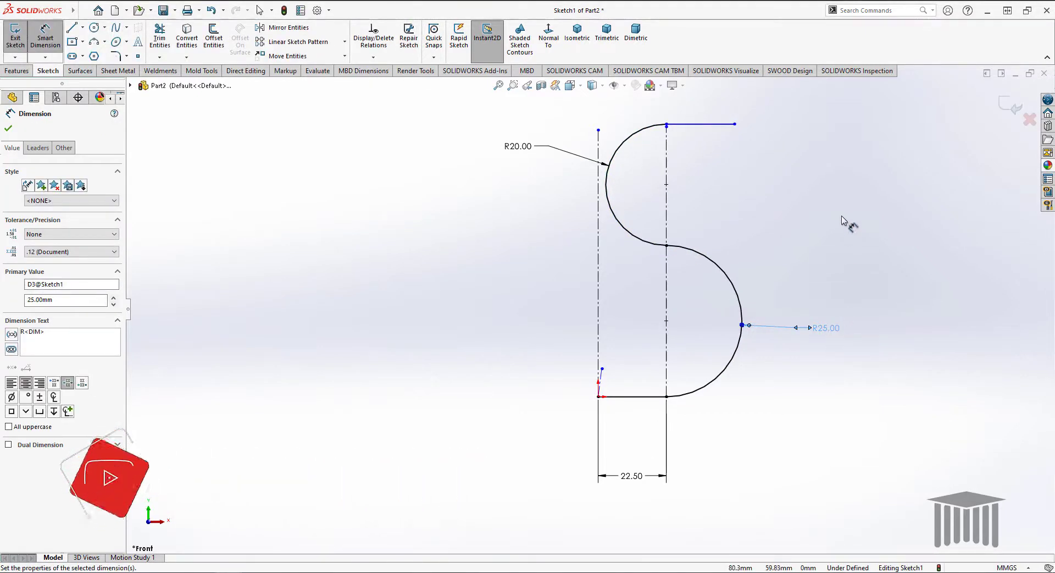
{"action": "left_click", "coordinate": [8, 129]}
{"action": "left_click", "coordinate": [699, 124]}
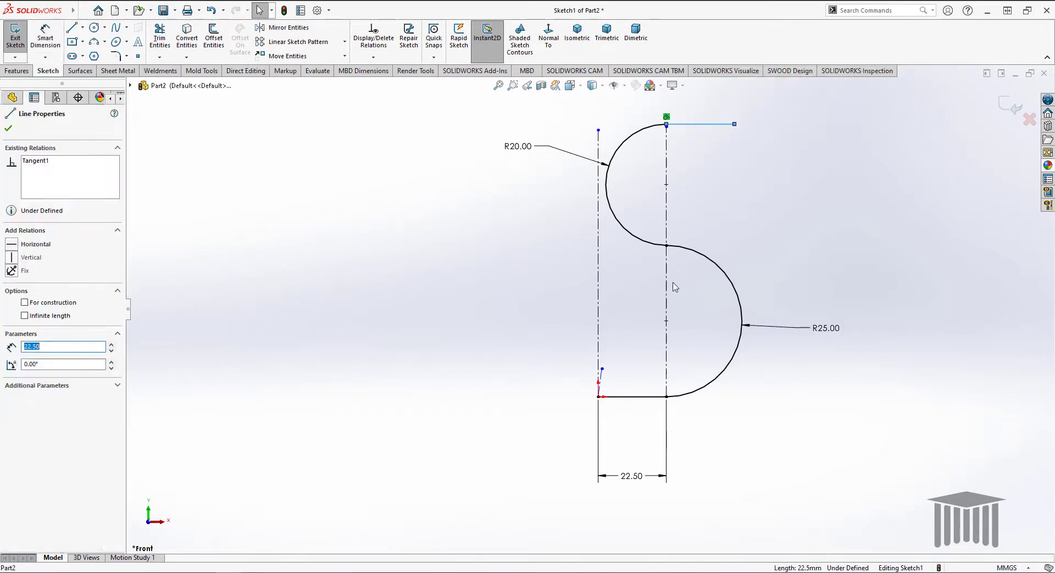
Make the top and bottom lines equal and add the 90 mm overall height dimension
{"action": "left_click", "coordinate": [629, 397], "text": "ctrl"}
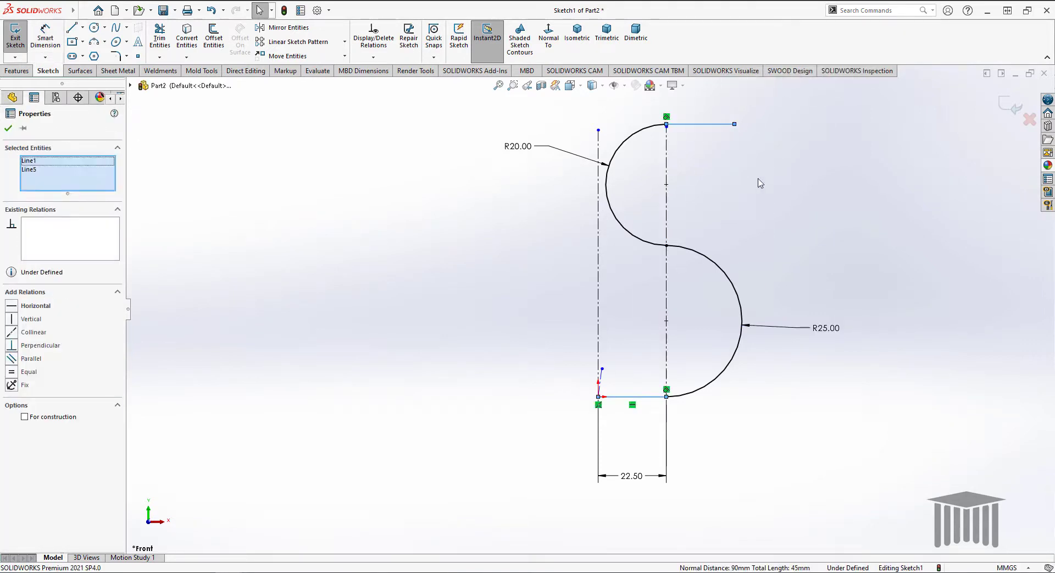
{"action": "left_click", "coordinate": [16, 376]}
{"action": "left_click", "coordinate": [284, 222]}
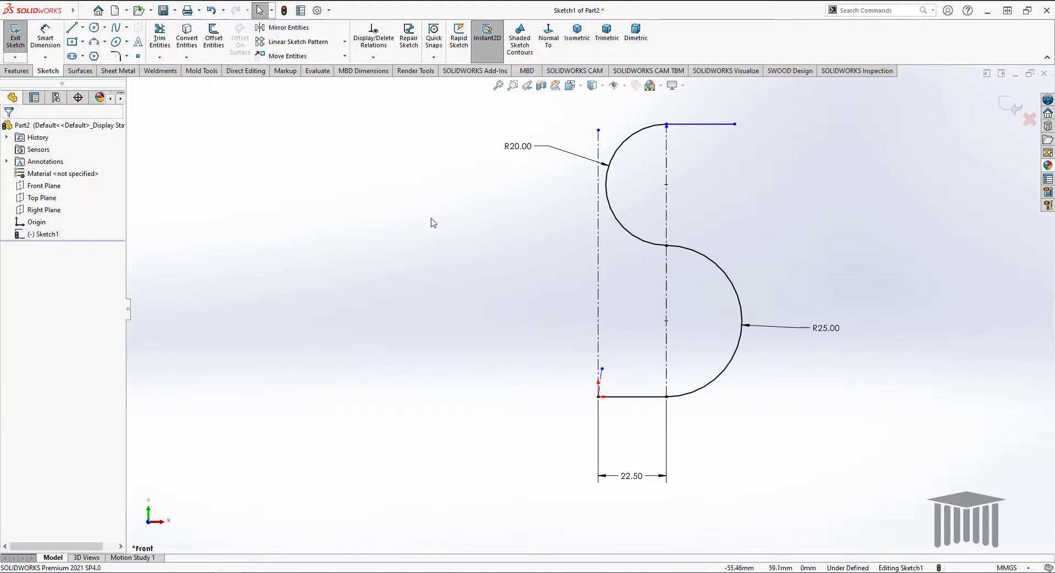
{"action": "left_click", "coordinate": [666, 187]}
Select both arcs and the bottom line as the S path to offset
{"action": "left_click", "coordinate": [640, 237], "text": "ctrl"}
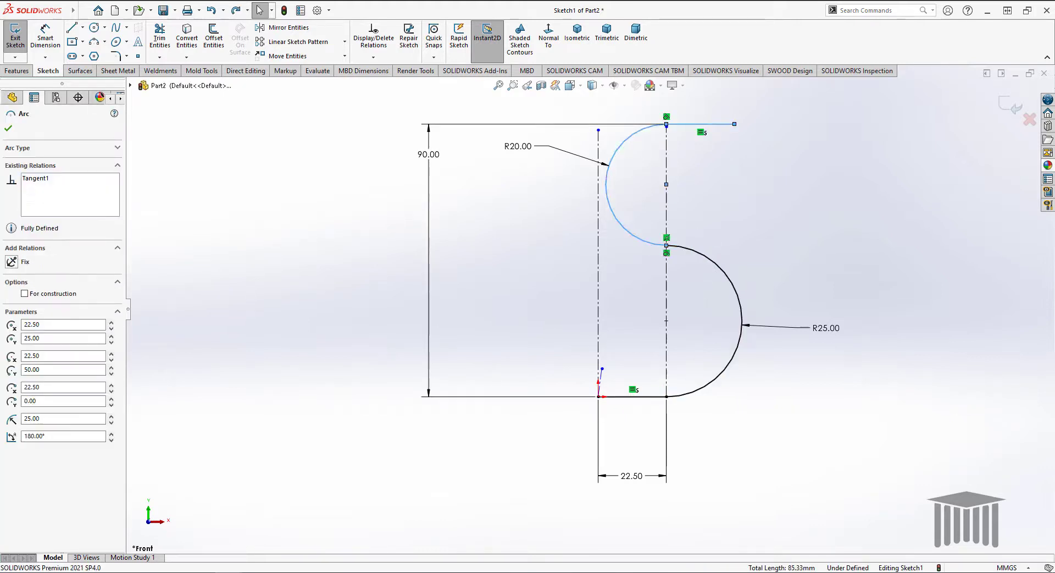
{"action": "left_click", "coordinate": [707, 385], "text": "ctrl"}
{"action": "left_click", "coordinate": [639, 397], "text": "ctrl"}
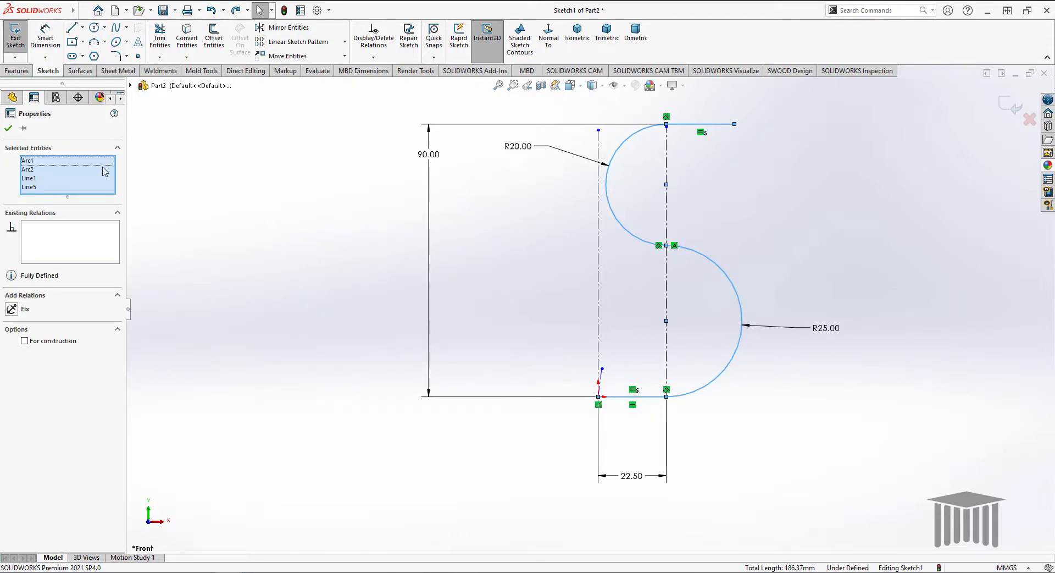
{"action": "left_click", "coordinate": [214, 39]}
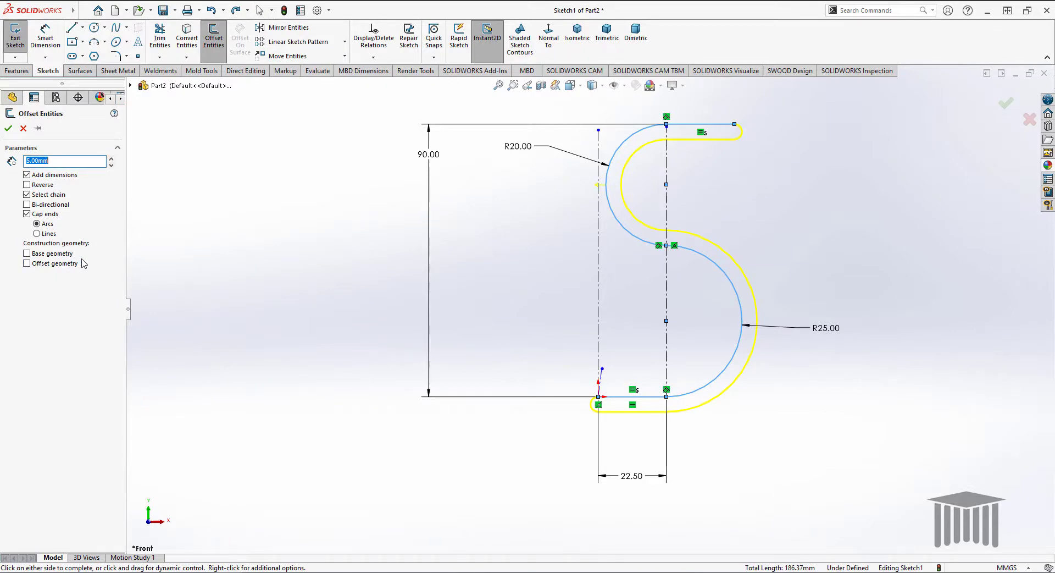
Apply the 5 mm arc-capped offset to close the S into a strip outline
{"action": "left_click", "coordinate": [8, 128]}
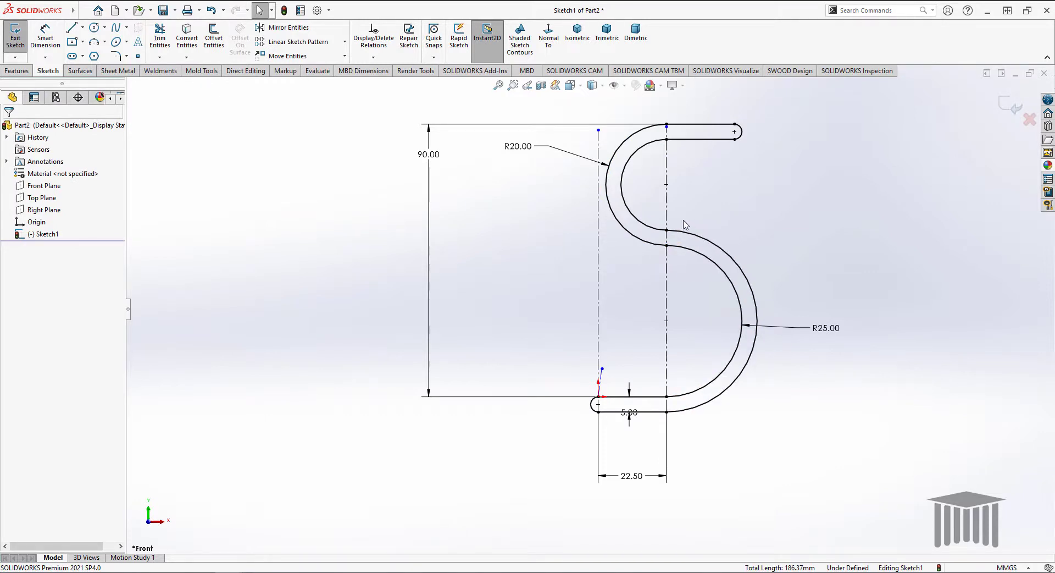
{"action": "left_click", "coordinate": [609, 176]}
{"action": "left_click", "coordinate": [614, 204]}
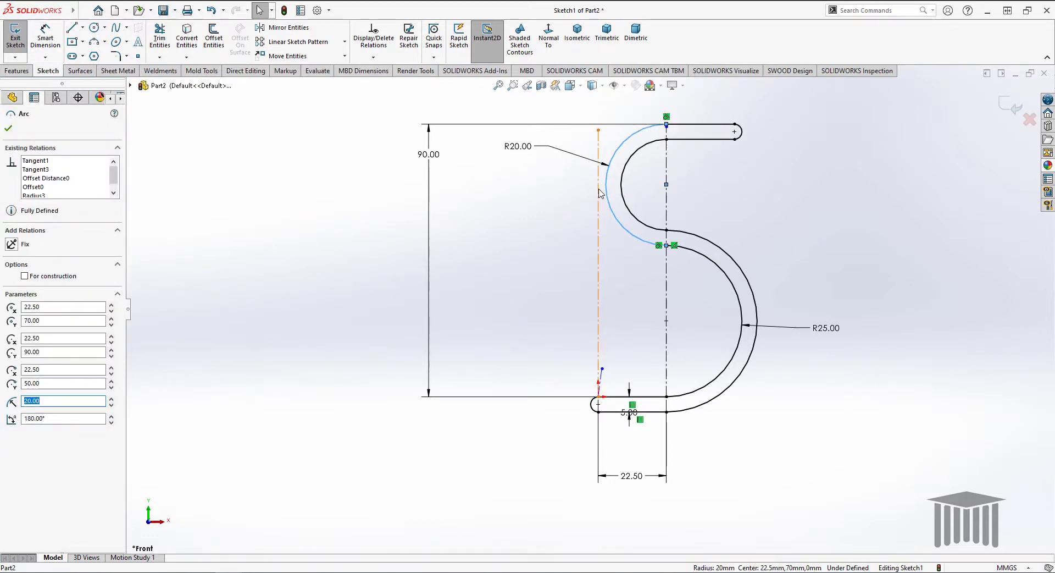
{"action": "left_click", "coordinate": [599, 192], "text": "ctrl"}
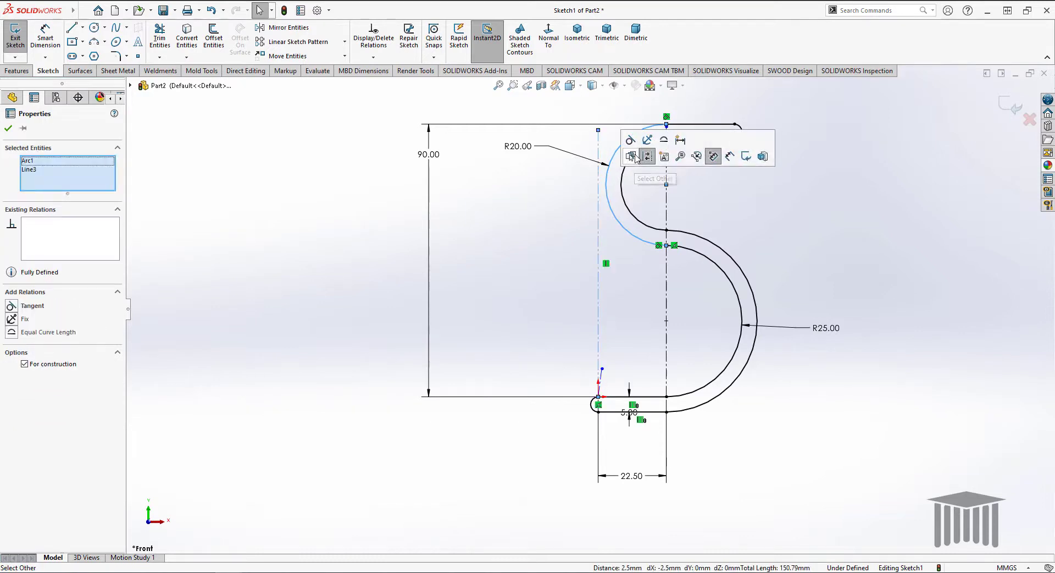
{"action": "left_click", "coordinate": [630, 140]}
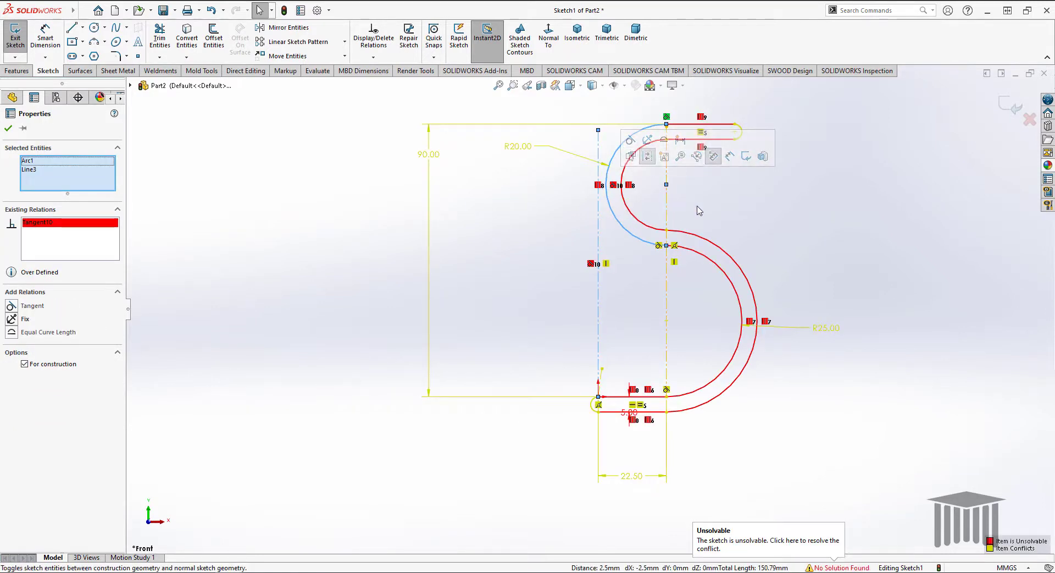
{"action": "key", "text": "Escape"}
{"action": "key", "text": "ctrl+z"}
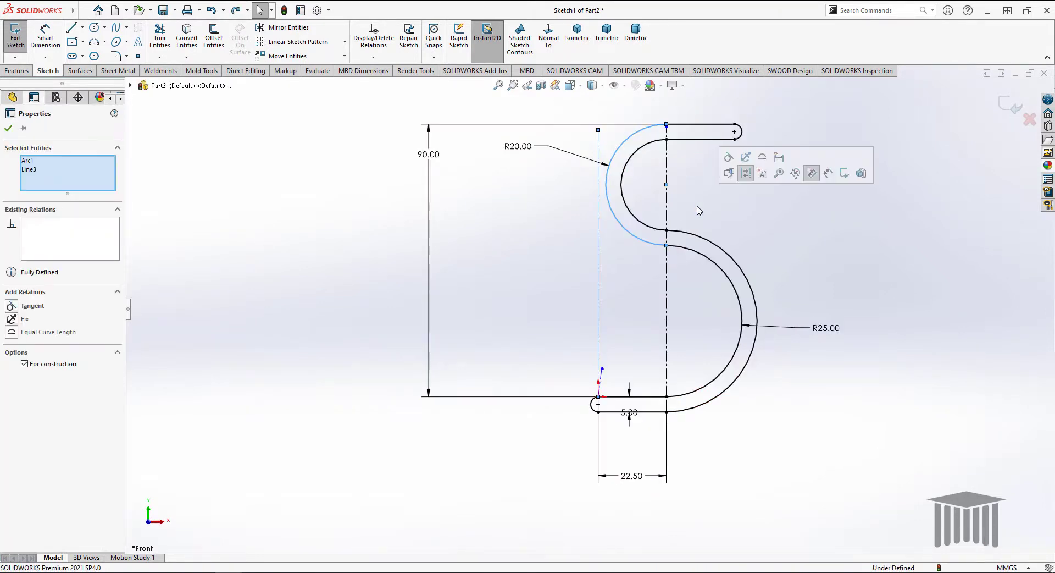
{"action": "key", "text": "Escape"}
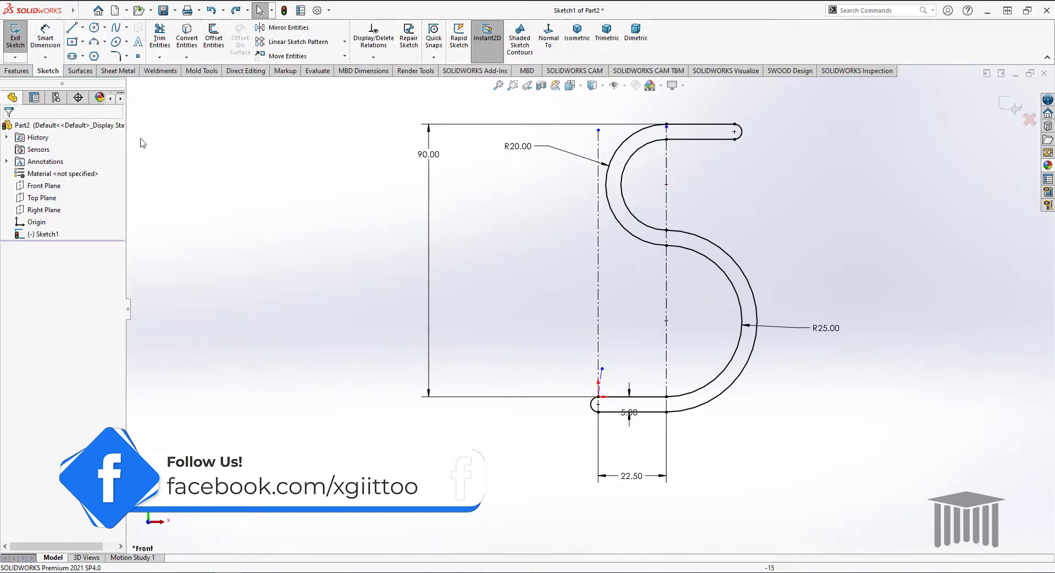
{"action": "key", "text": "d"}
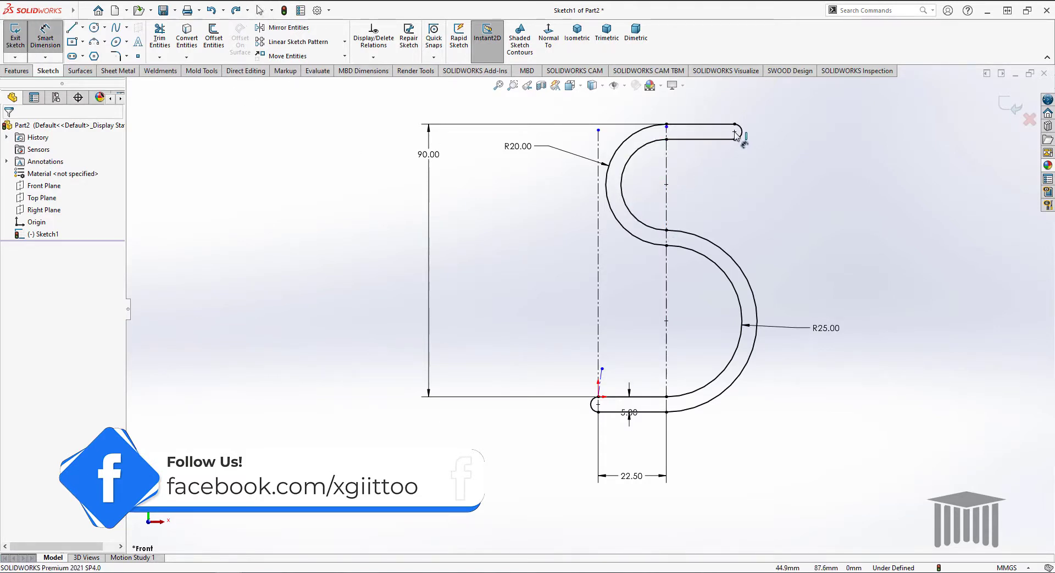
Discard a conflicting 30 mm hook dimension and delete the R20.00 radius dimension
{"action": "left_click", "coordinate": [735, 132]}
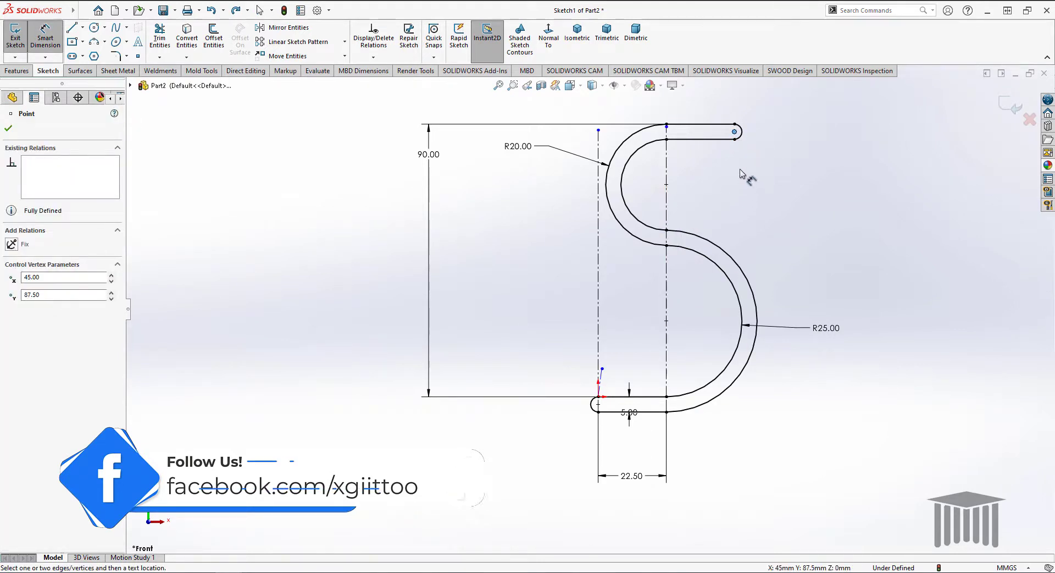
{"action": "left_click", "coordinate": [743, 188]}
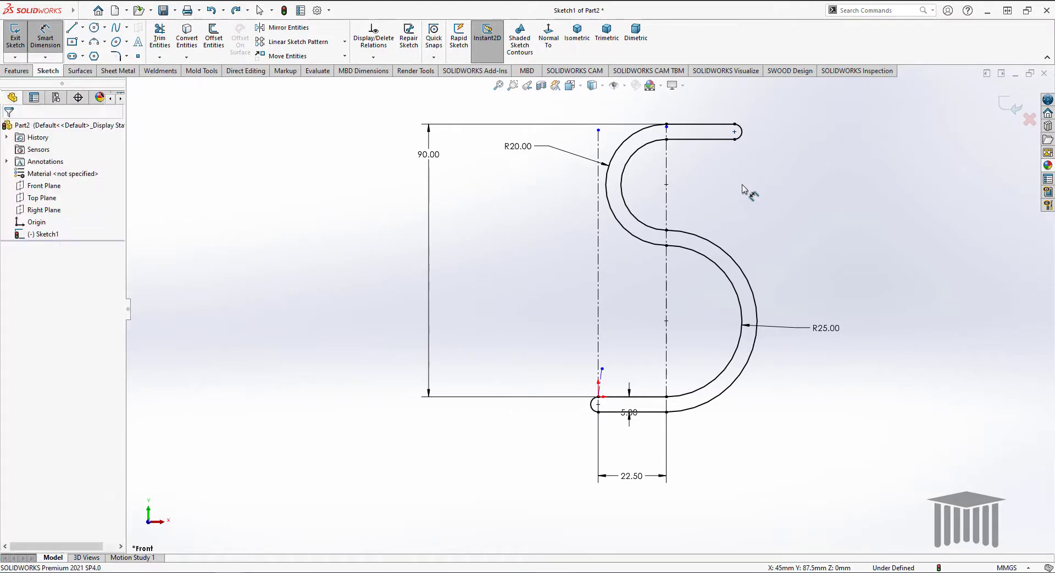
{"action": "left_click", "coordinate": [735, 140]}
{"action": "left_click", "coordinate": [667, 230]}
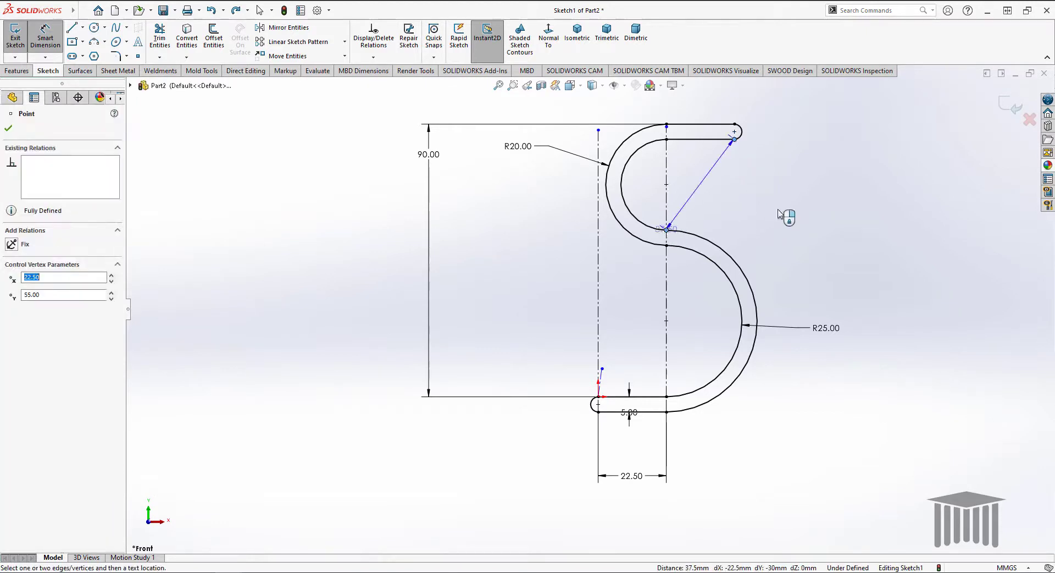
{"action": "left_click", "coordinate": [789, 211]}
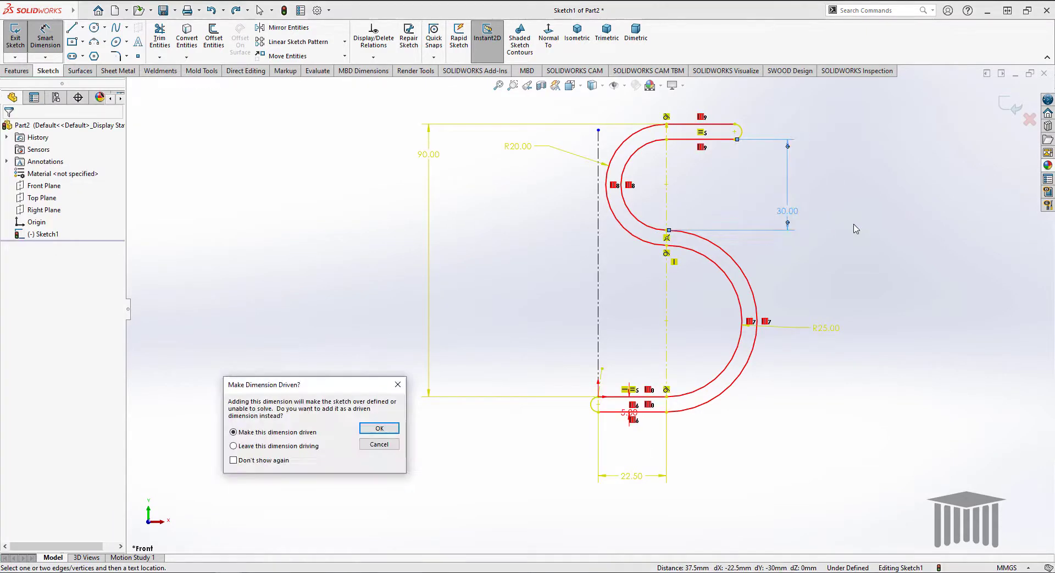
{"action": "left_click", "coordinate": [387, 450]}
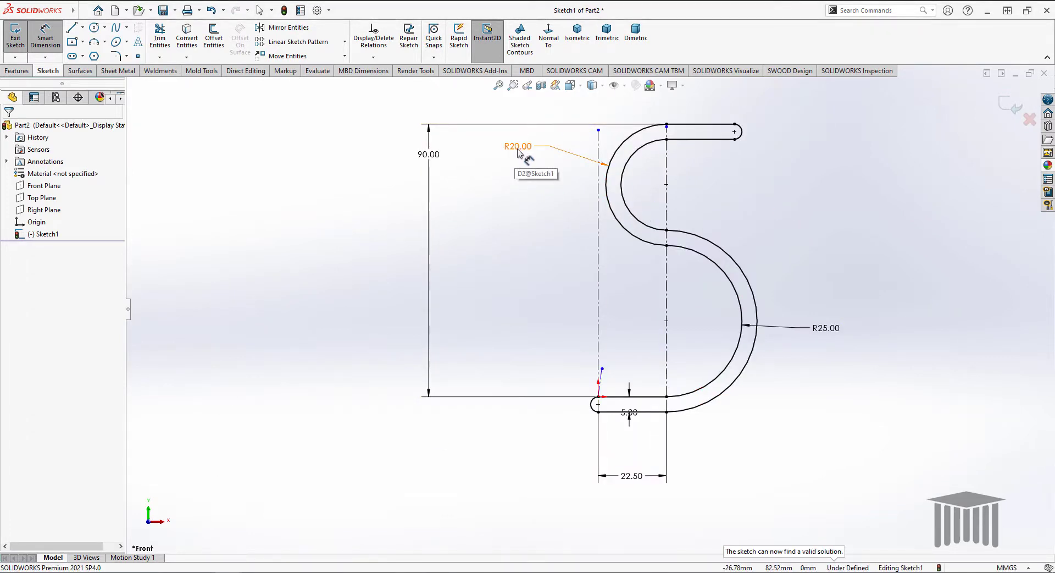
{"action": "key", "text": "Escape"}
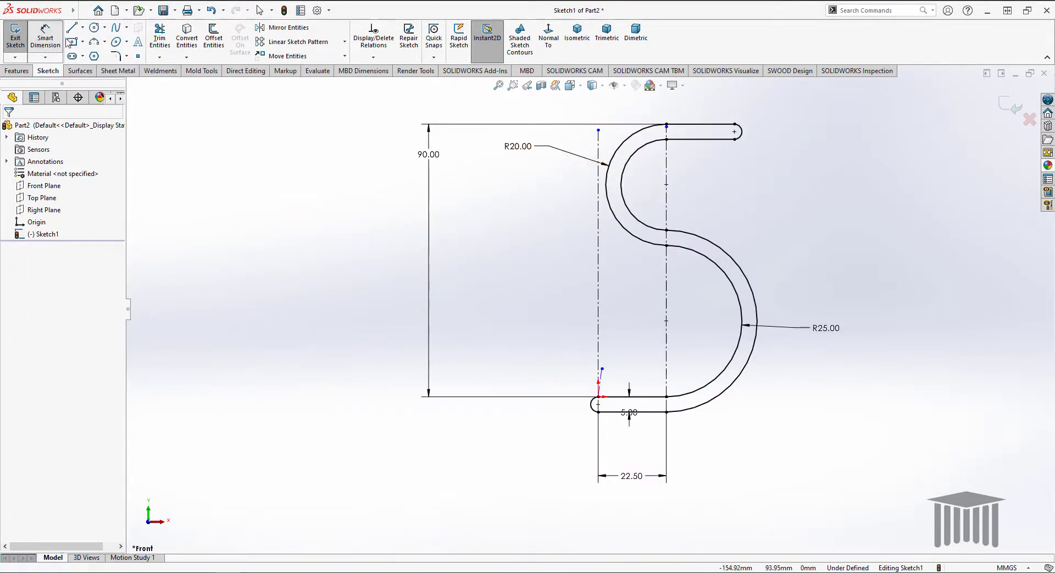
{"action": "left_click", "coordinate": [522, 148]}
{"action": "key", "text": "Delete"}
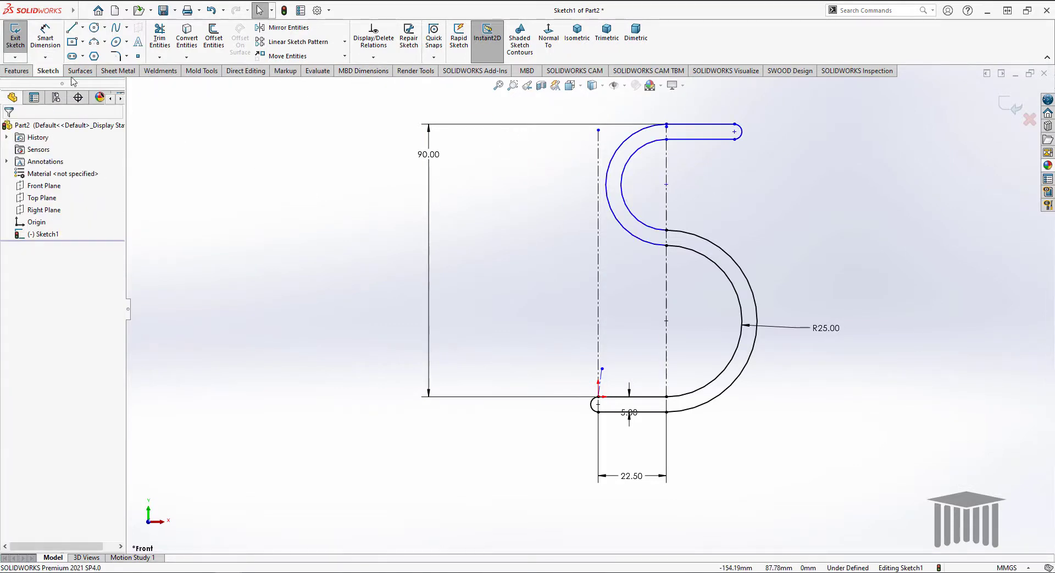
Dimension the middle junction to the hook end point vertically, reverting a 40 trial to 30 mm
{"action": "left_click", "coordinate": [45, 35]}
{"action": "left_click", "coordinate": [667, 231]}
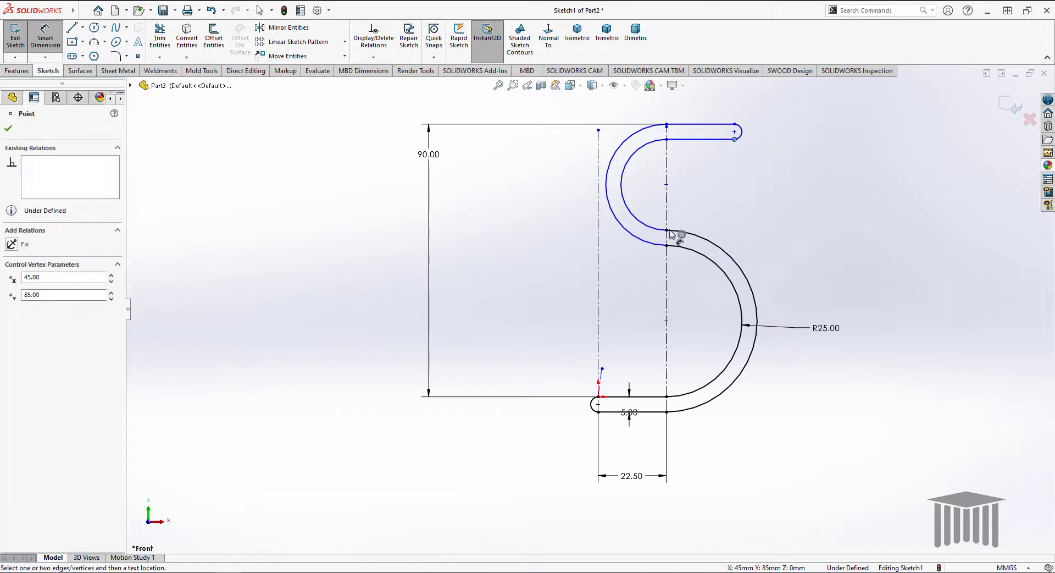
{"action": "left_click", "coordinate": [735, 139]}
{"action": "left_click", "coordinate": [783, 230]}
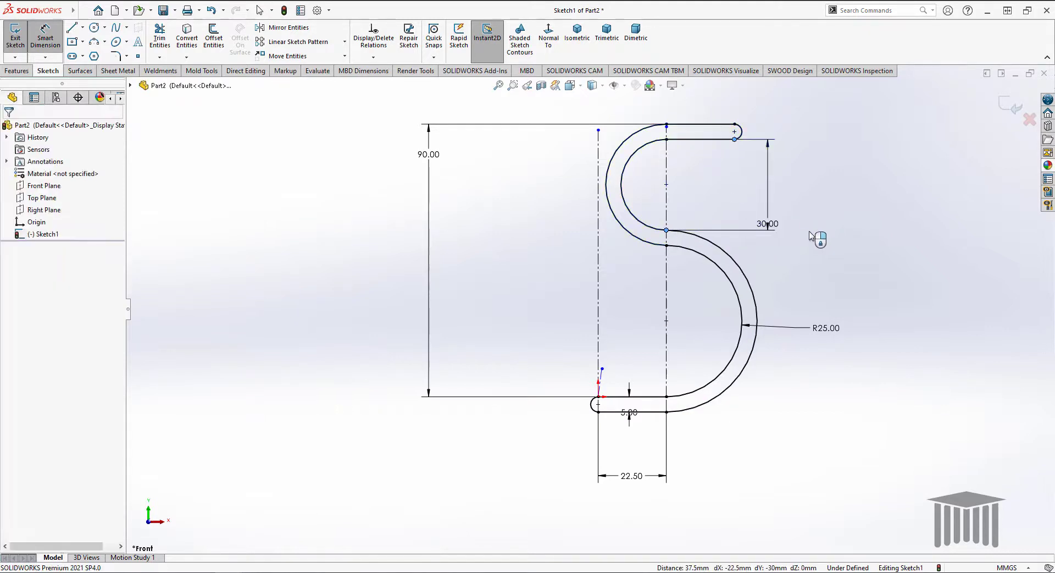
{"action": "type", "text": "40"}
{"action": "key", "text": "Return"}
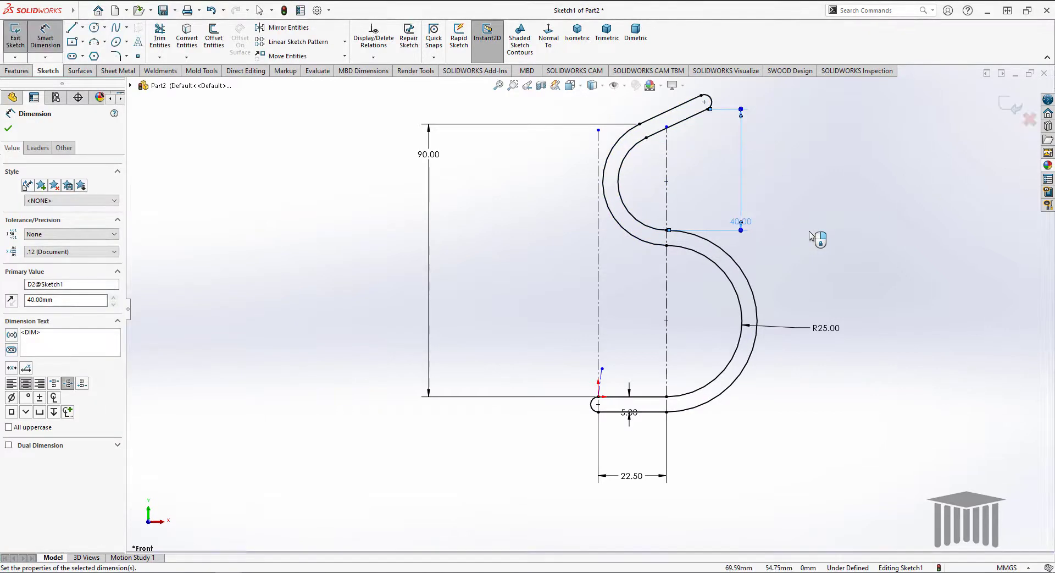
{"action": "key", "text": "Escape"}
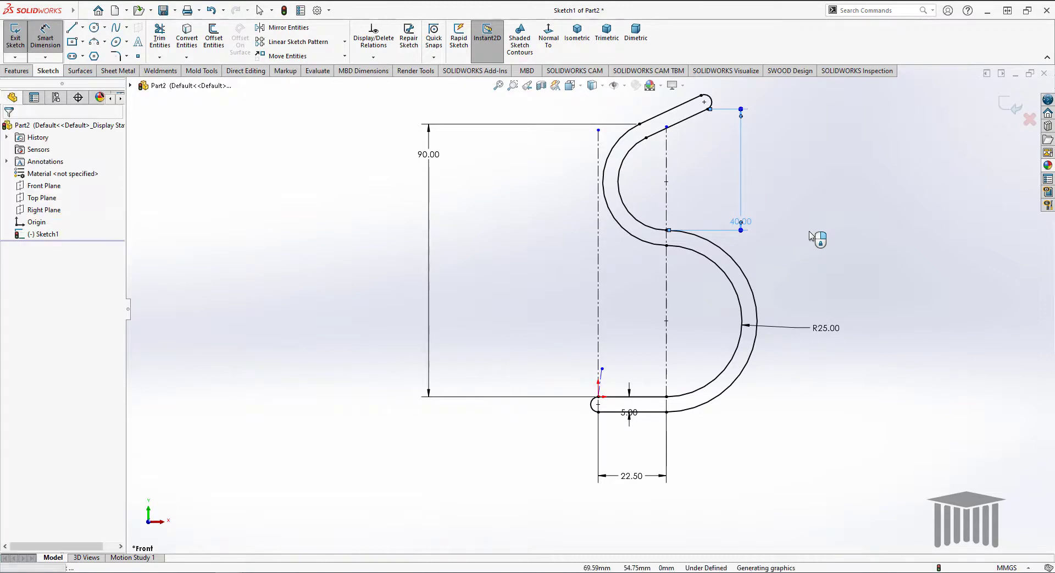
{"action": "key", "text": "ctrl+z"}
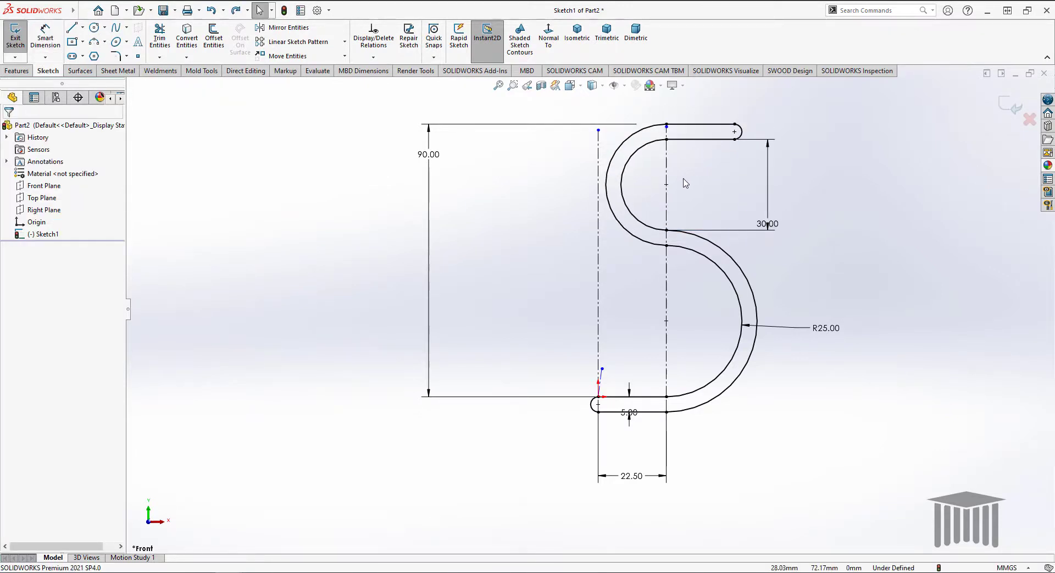
Try a tangent relation between the upper outer arc and left centerline, then undo it
{"action": "left_click", "coordinate": [606, 184]}
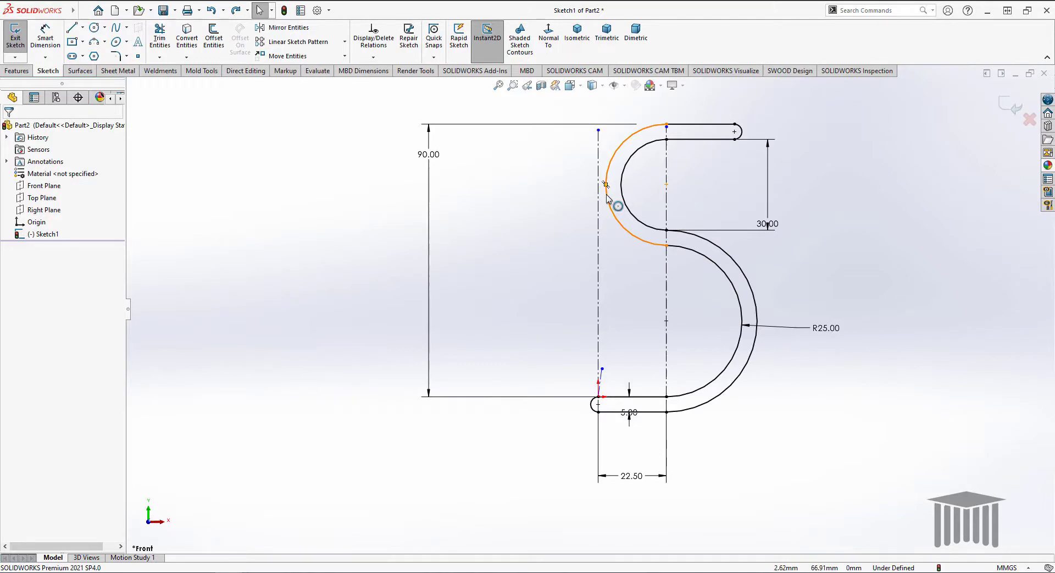
{"action": "left_click", "coordinate": [607, 199]}
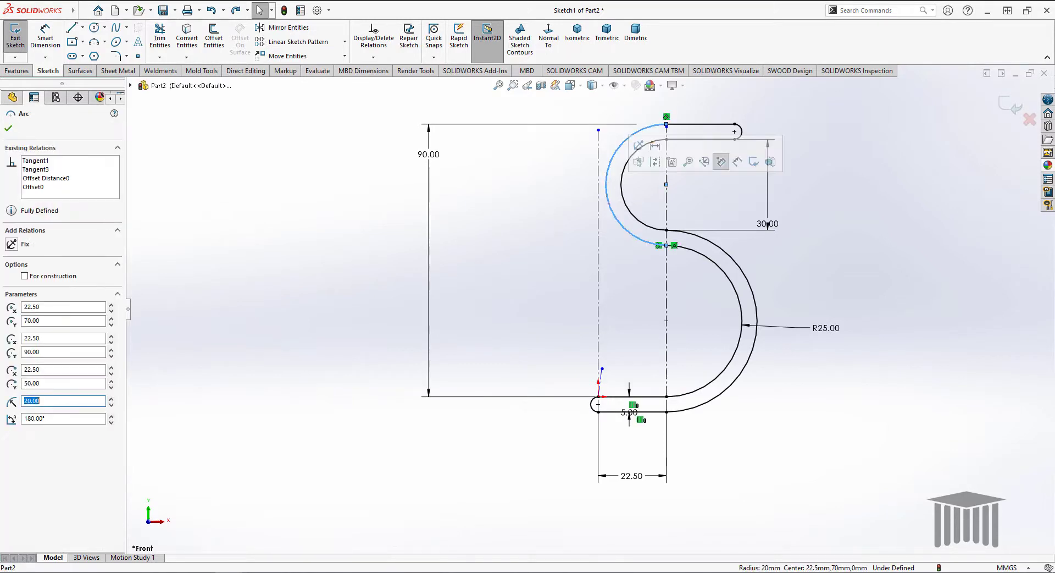
{"action": "left_click", "coordinate": [598, 201], "text": "ctrl"}
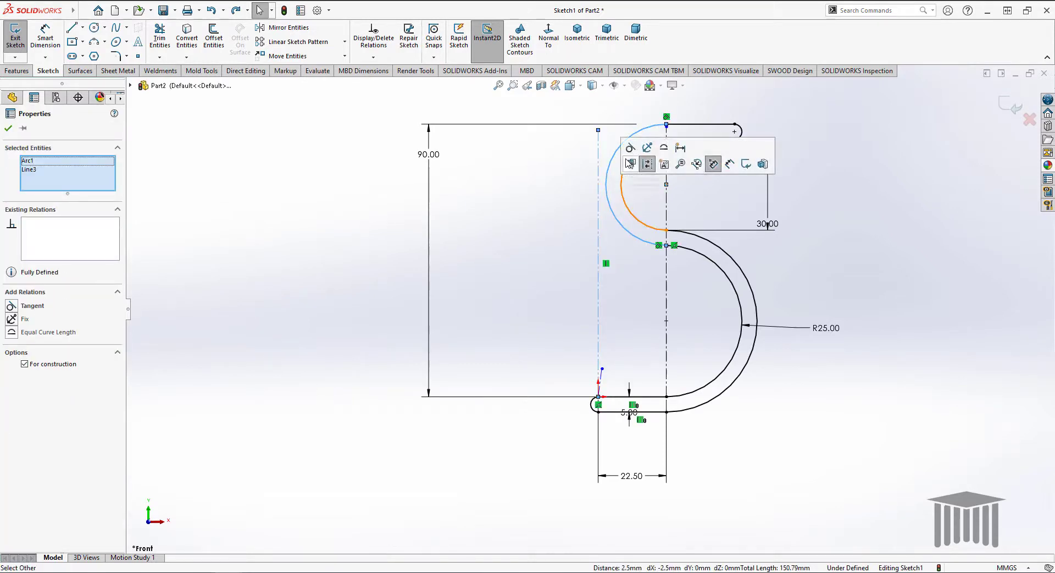
{"action": "left_click", "coordinate": [631, 149]}
{"action": "left_click", "coordinate": [847, 218]}
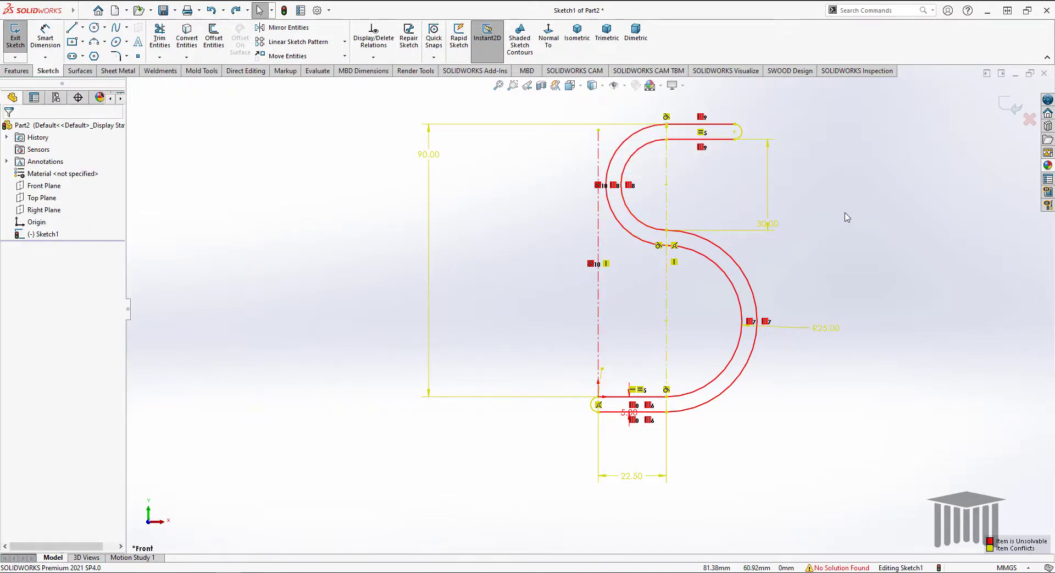
{"action": "key", "text": "ctrl+z"}
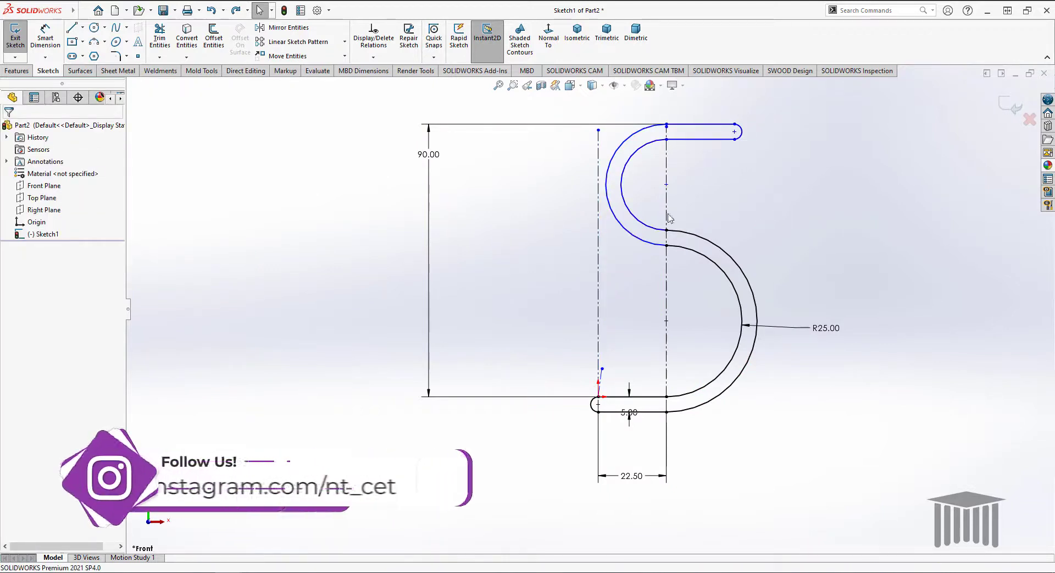
Make the upper outer arc tangent to the left centerline, undoing a conflicting Horizontal relation
{"action": "left_click", "coordinate": [607, 191]}
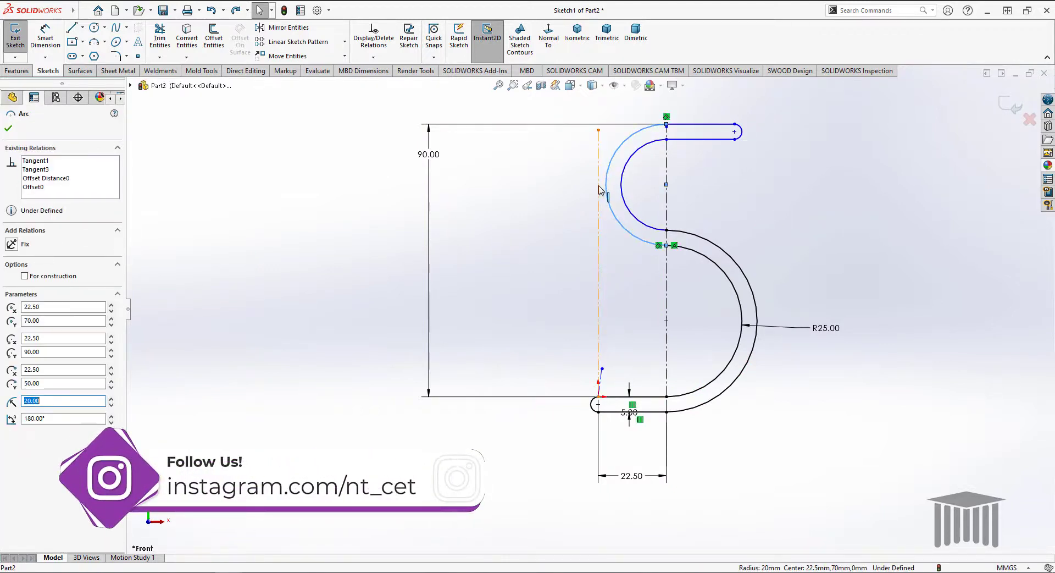
{"action": "left_click", "coordinate": [600, 198], "text": "ctrl"}
{"action": "left_click", "coordinate": [631, 137]}
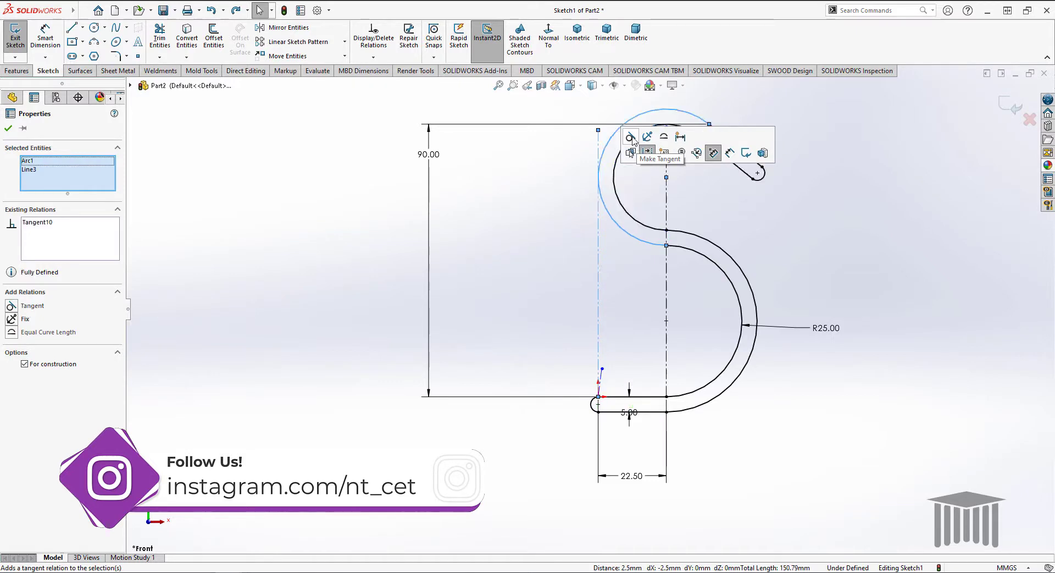
{"action": "left_click", "coordinate": [805, 198]}
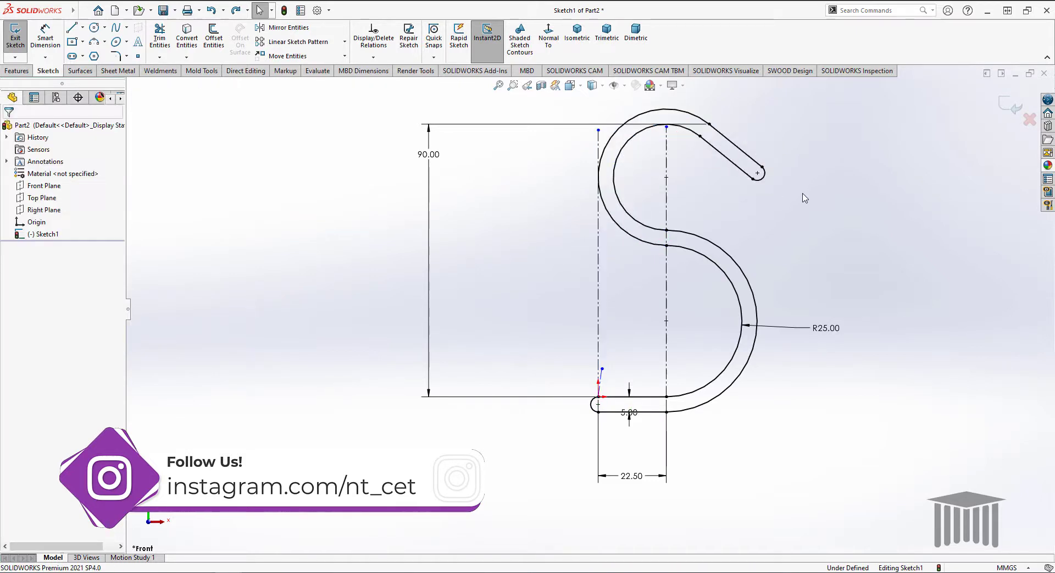
{"action": "left_click", "coordinate": [756, 164]}
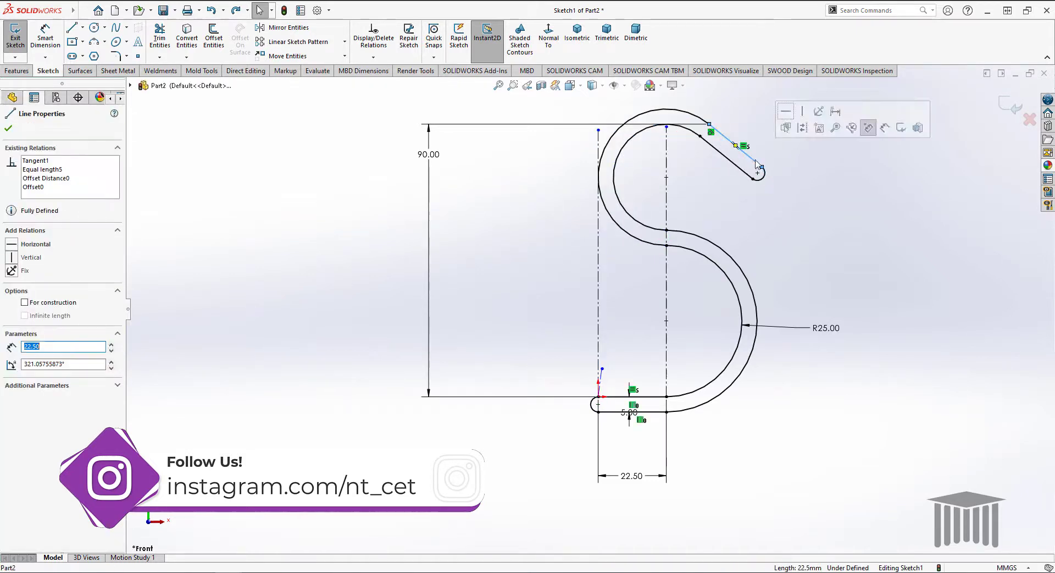
{"action": "left_click", "coordinate": [786, 112]}
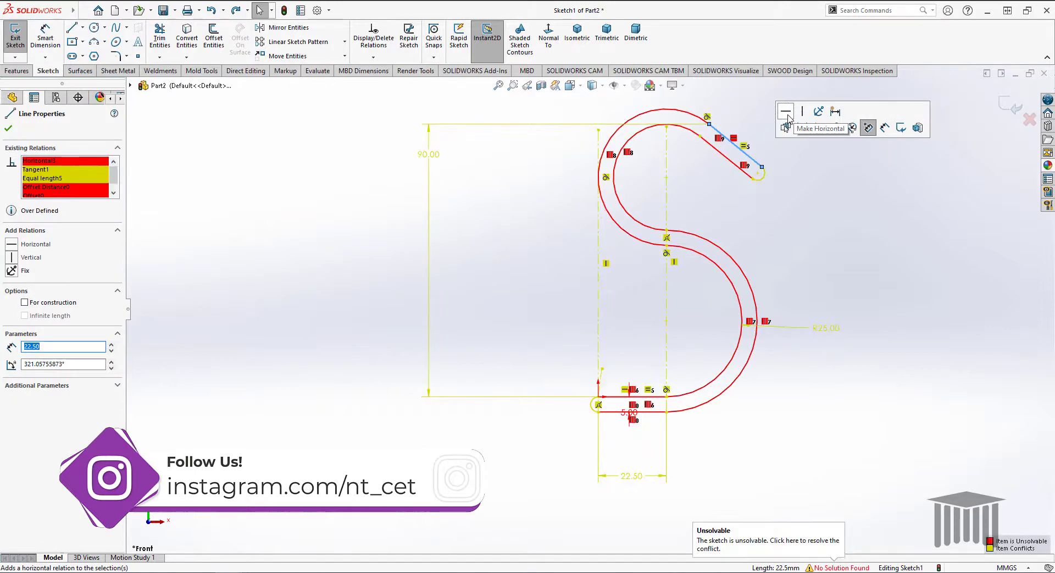
{"action": "left_click", "coordinate": [809, 202]}
{"action": "key", "text": "ctrl+z"}
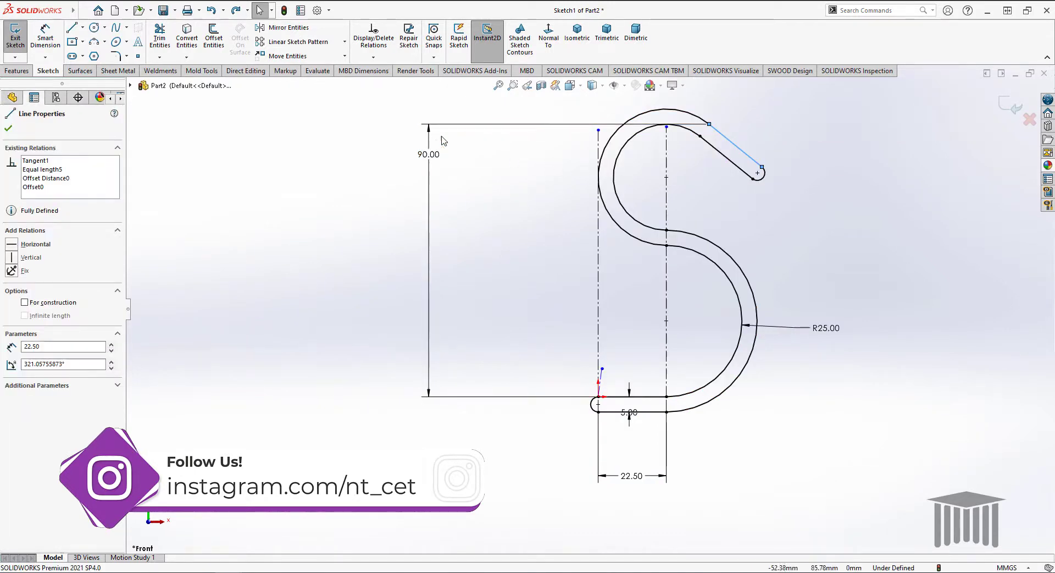
Delete the 90.00 height dimension
{"action": "left_click", "coordinate": [453, 165]}
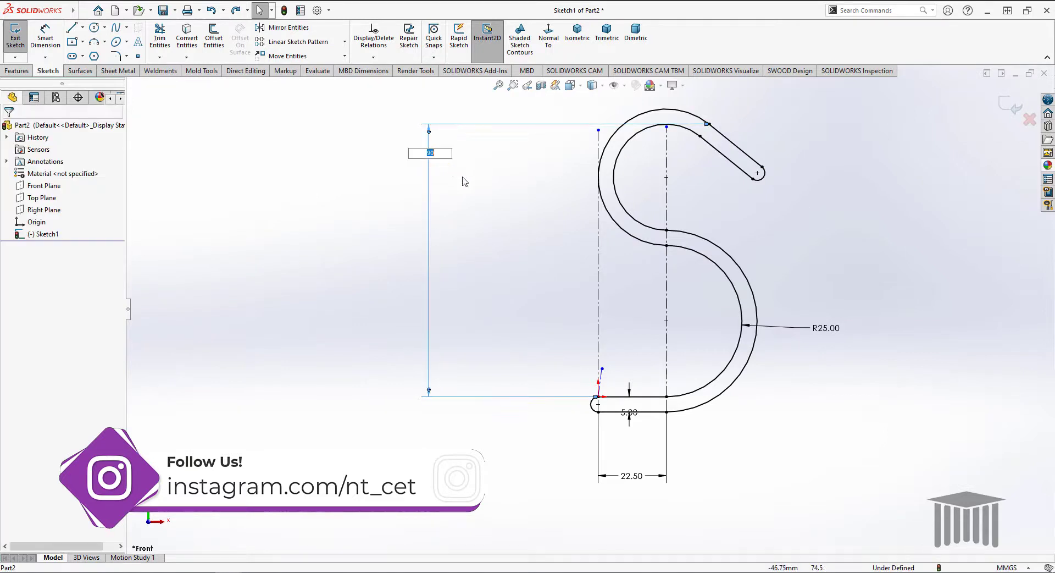
{"action": "left_click", "coordinate": [476, 130]}
{"action": "key", "text": "Delete"}
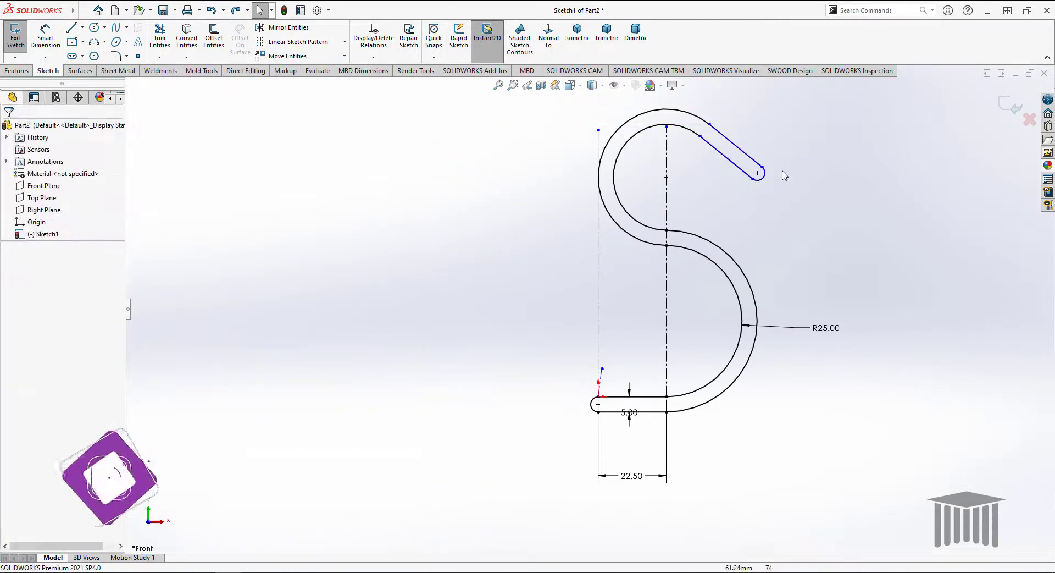
Make both straight lines of the top hook horizontal
{"action": "left_click", "coordinate": [740, 168]}
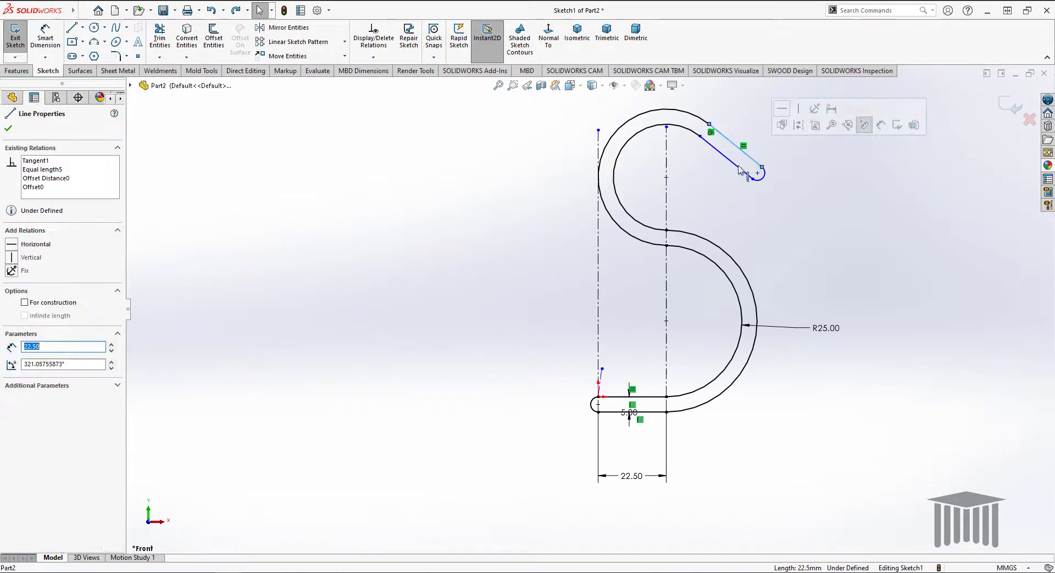
{"action": "left_click", "coordinate": [740, 169], "text": "ctrl"}
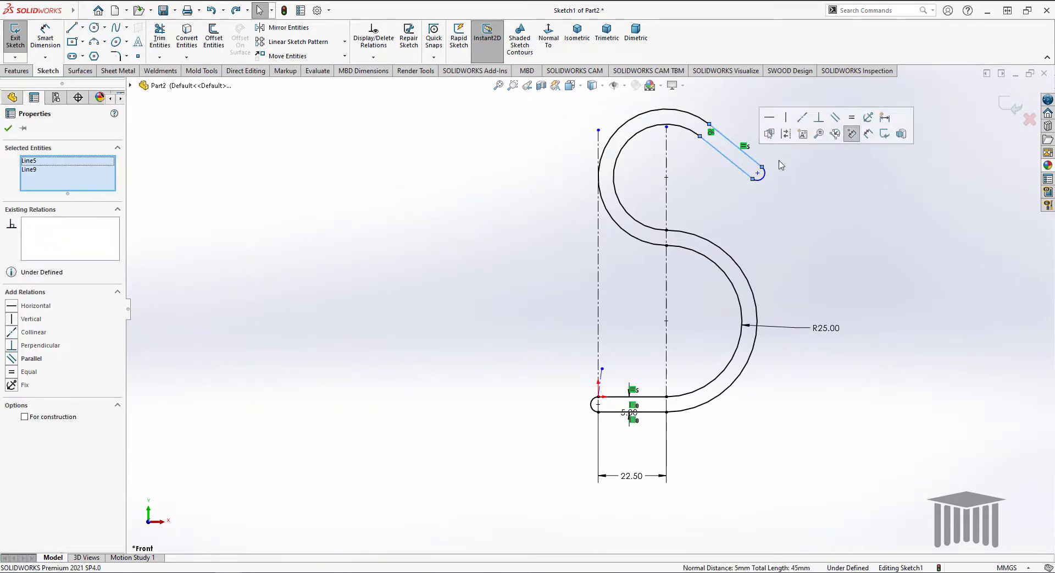
{"action": "left_click", "coordinate": [767, 121]}
{"action": "left_click", "coordinate": [785, 180]}
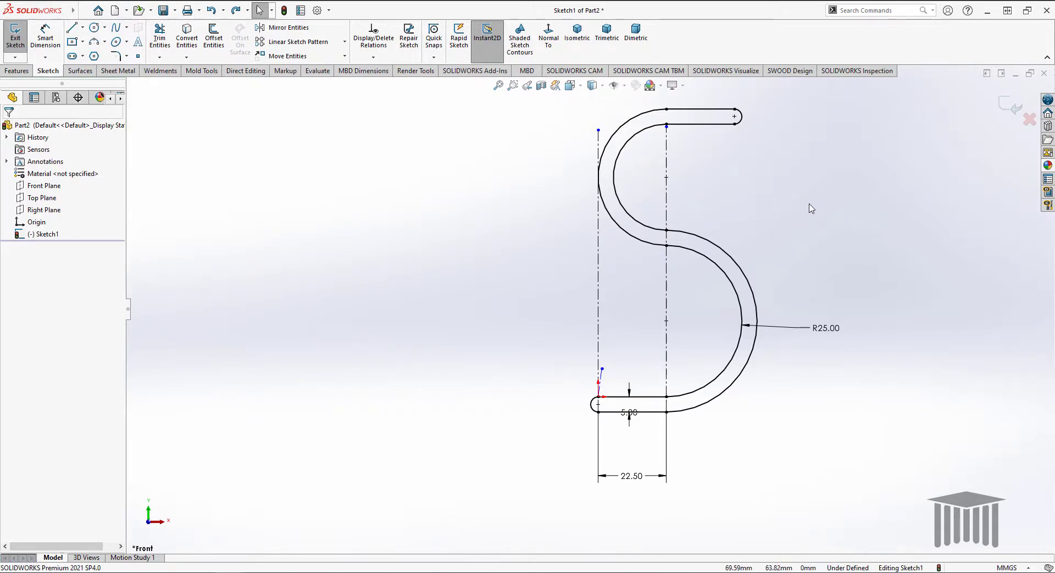
Delete the 22.50 dimension and the right construction centerline, leaving R25.00 and 5.00
{"action": "double_click", "coordinate": [632, 476]}
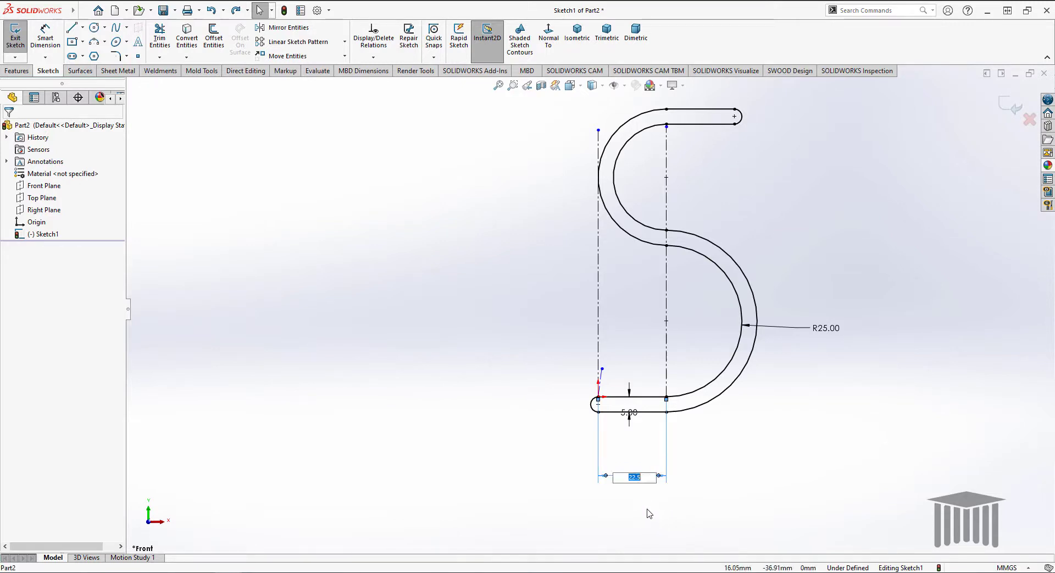
{"action": "key", "text": "Return"}
{"action": "left_click", "coordinate": [652, 479]}
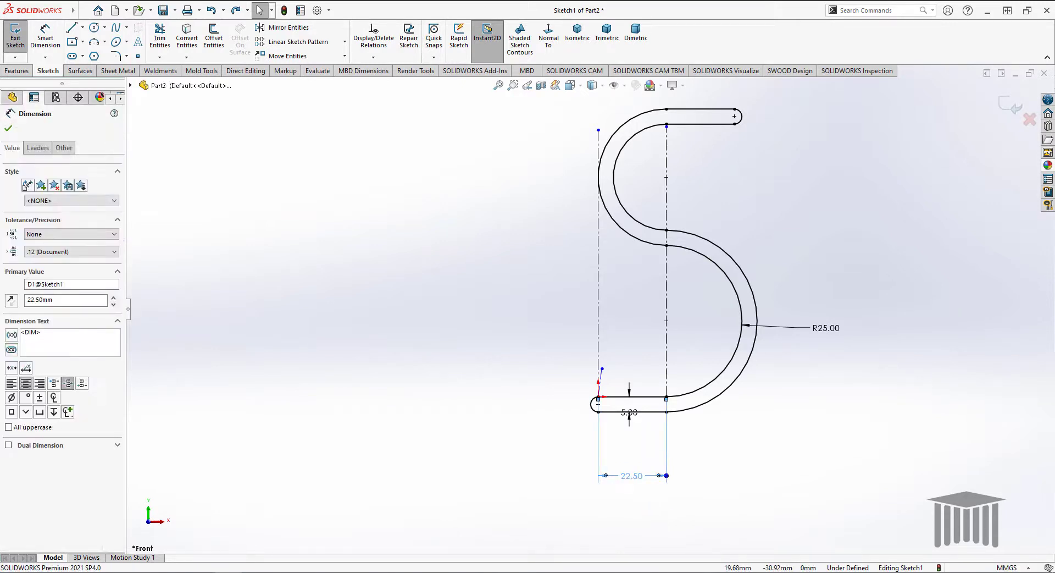
{"action": "key", "text": "Delete"}
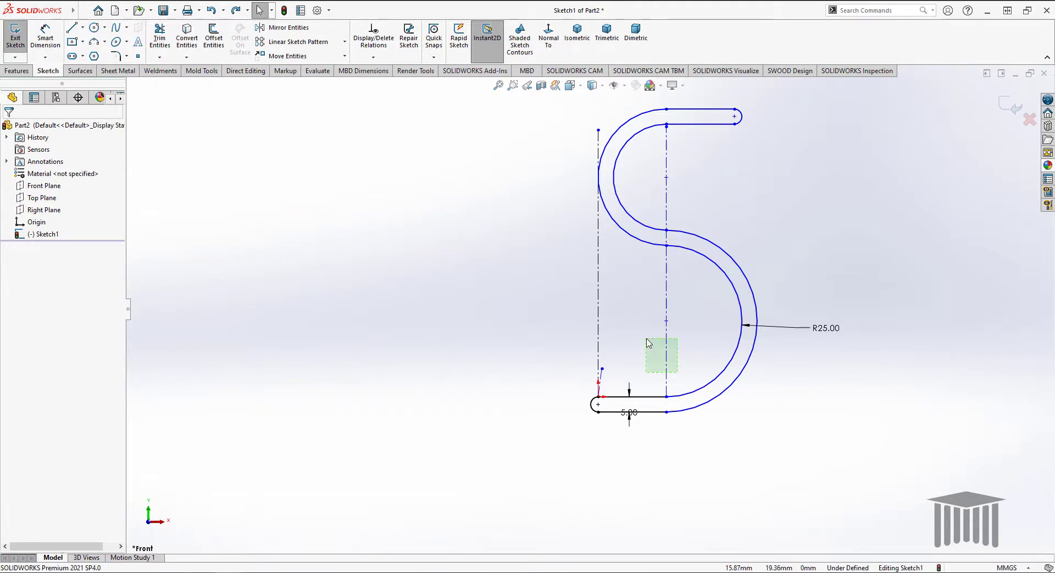
{"action": "left_click", "coordinate": [666, 346]}
{"action": "key", "text": "Delete"}
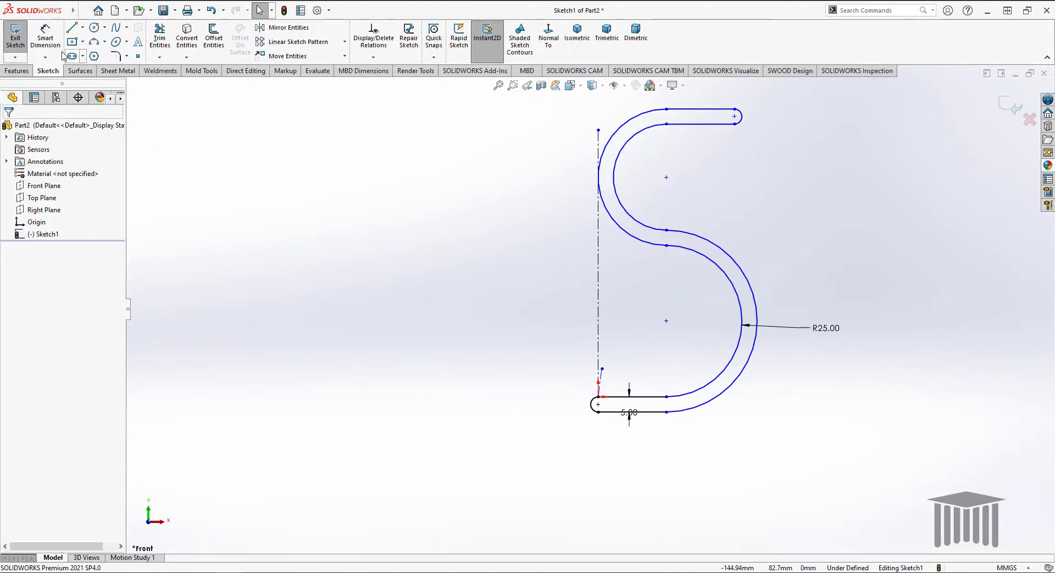
Add a 40 mm vertical dimension from the top hook end to the middle junction
{"action": "left_click", "coordinate": [45, 36]}
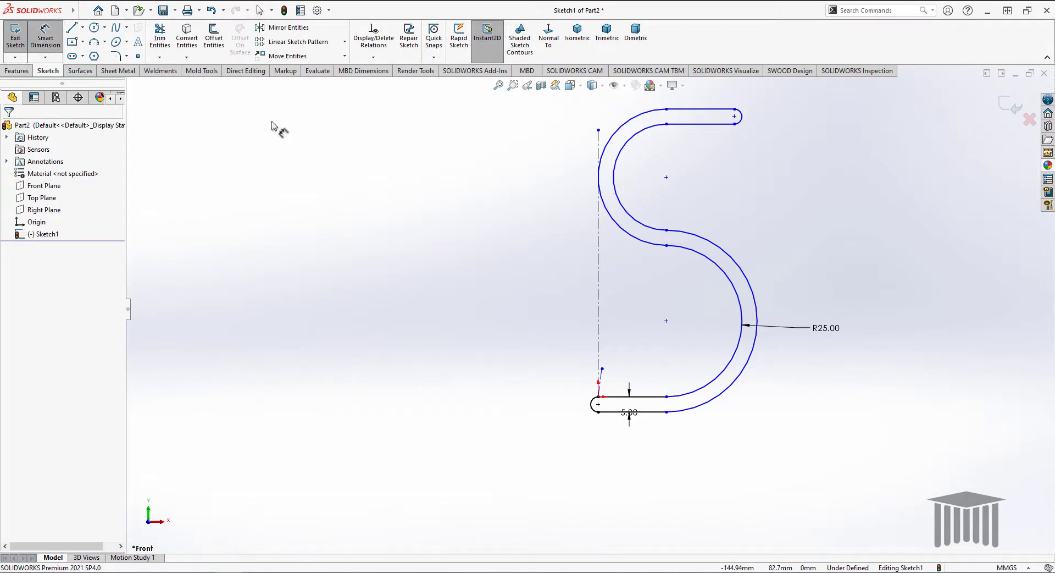
{"action": "left_click", "coordinate": [735, 124]}
{"action": "left_click", "coordinate": [667, 231]}
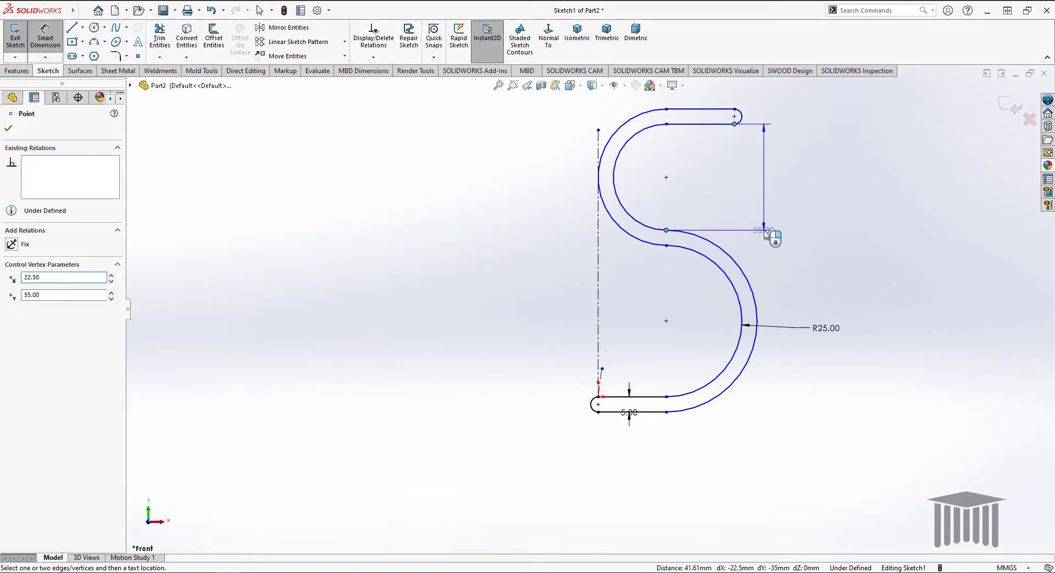
{"action": "left_click", "coordinate": [833, 251]}
{"action": "type", "text": "40"}
{"action": "key", "text": "Return"}
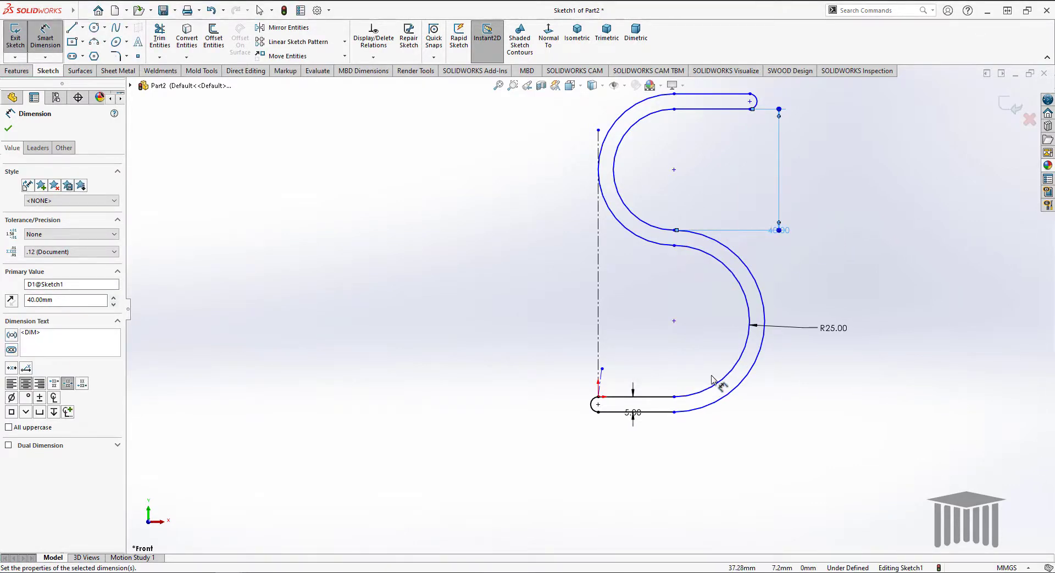
Try a 70 mm vertical dimension to the bottom of the S, then undo it
{"action": "left_click", "coordinate": [676, 231]}
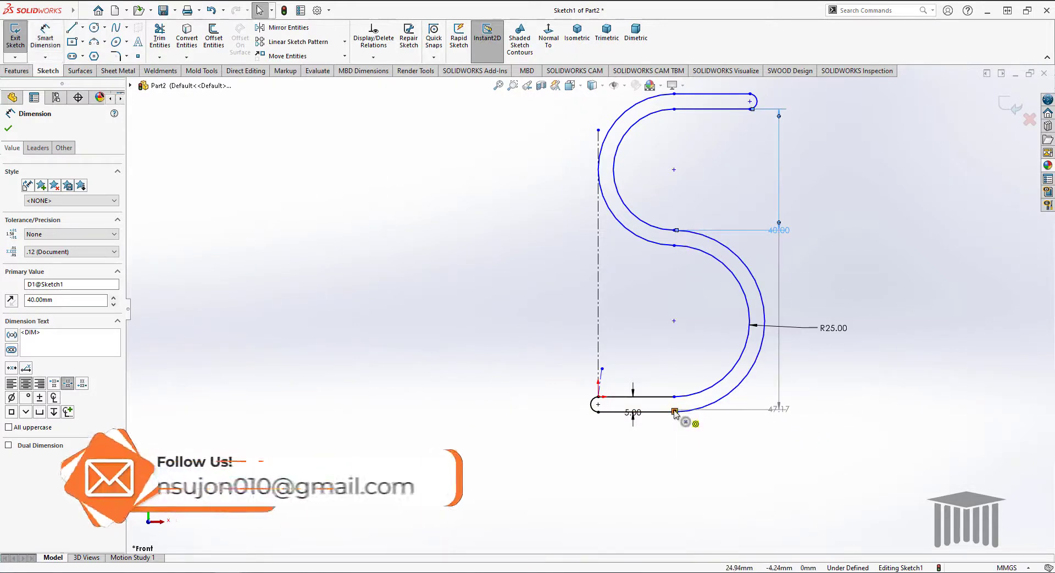
{"action": "left_click", "coordinate": [756, 499]}
{"action": "type", "text": "70"}
{"action": "key", "text": "Return"}
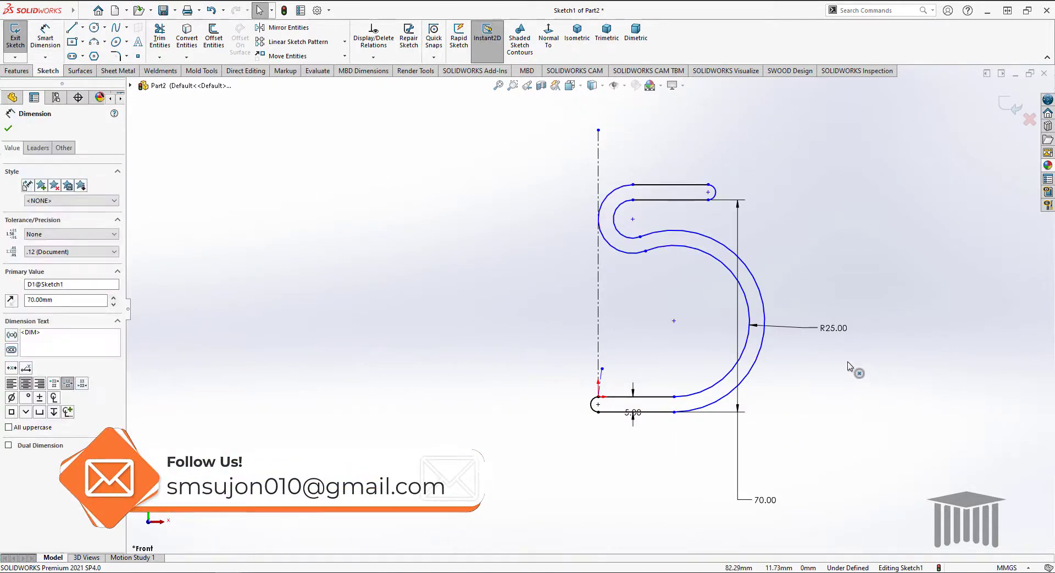
{"action": "key", "text": "ctrl+z"}
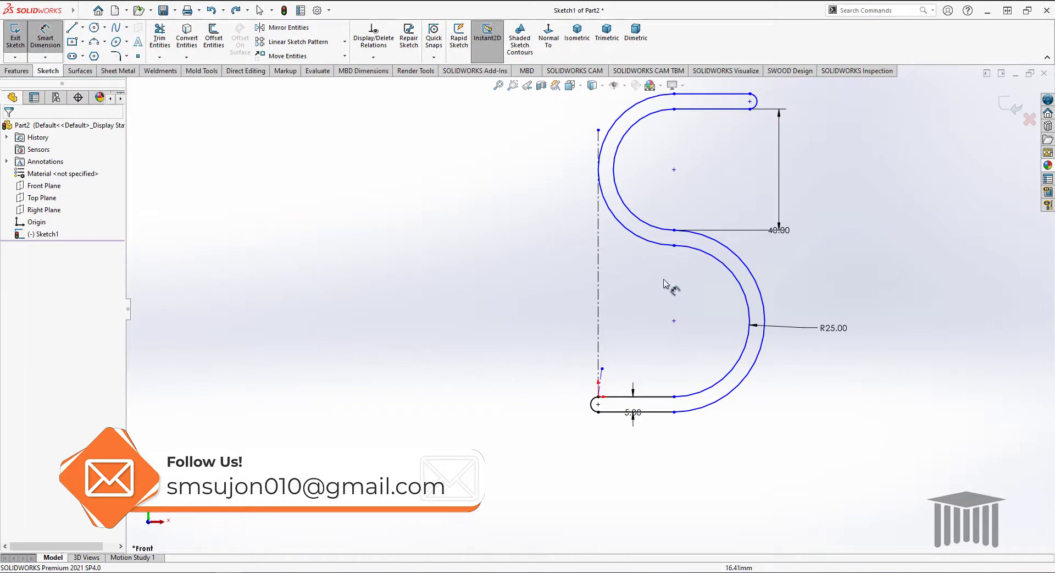
Dimension the middle joint to the bottom point at 60 mm, undoing an invalid 50 mm change
{"action": "left_click", "coordinate": [675, 229]}
{"action": "left_click", "coordinate": [675, 412]}
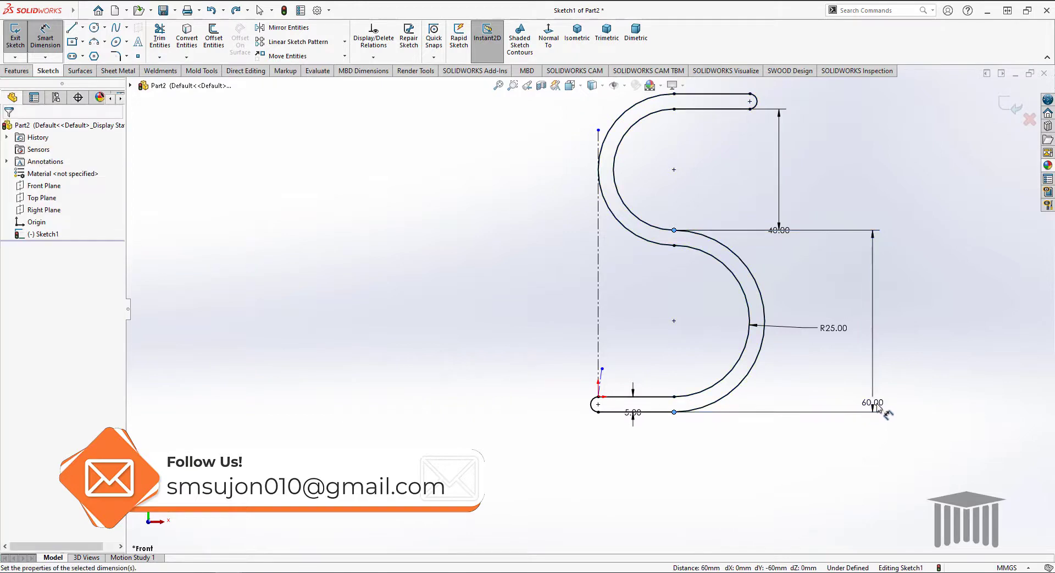
{"action": "left_click", "coordinate": [878, 405]}
{"action": "type", "text": "50"}
{"action": "key", "text": "Return"}
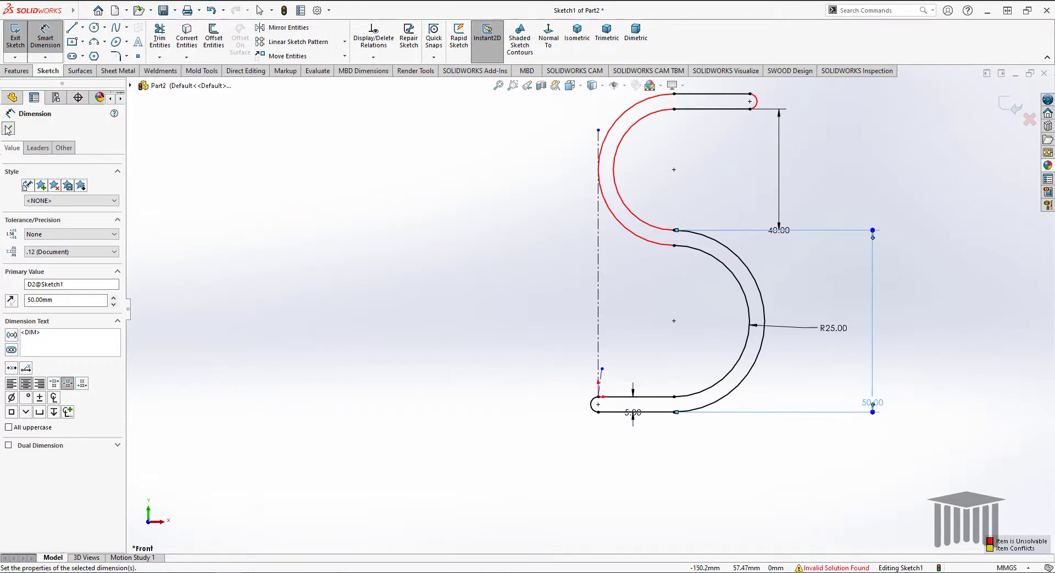
{"action": "key", "text": "Escape"}
{"action": "key", "text": "ctrl+z"}
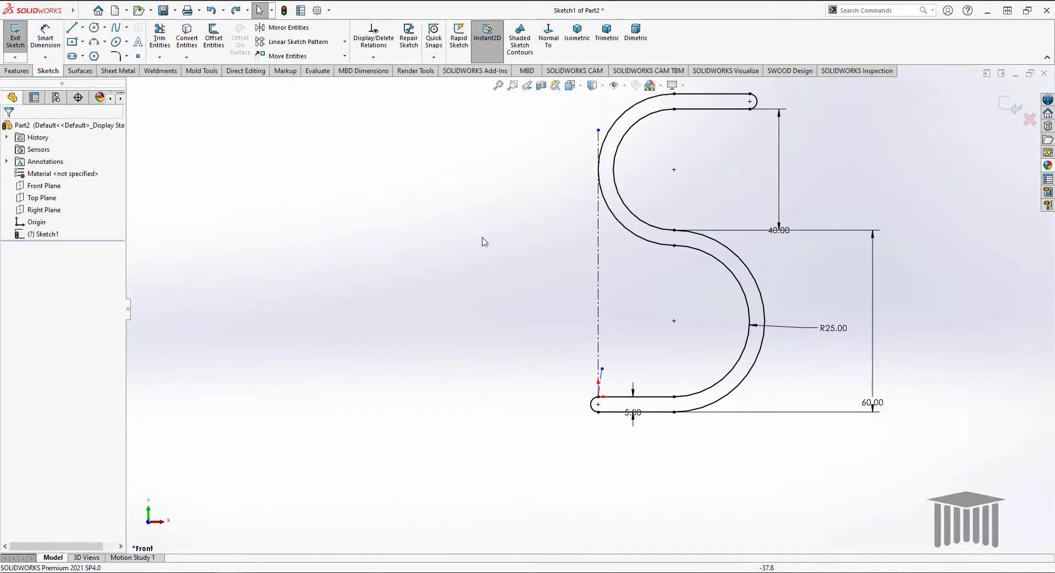
Check the vertical centreline's relations and delete the R25.00 radius dimension
{"action": "left_click", "coordinate": [599, 241]}
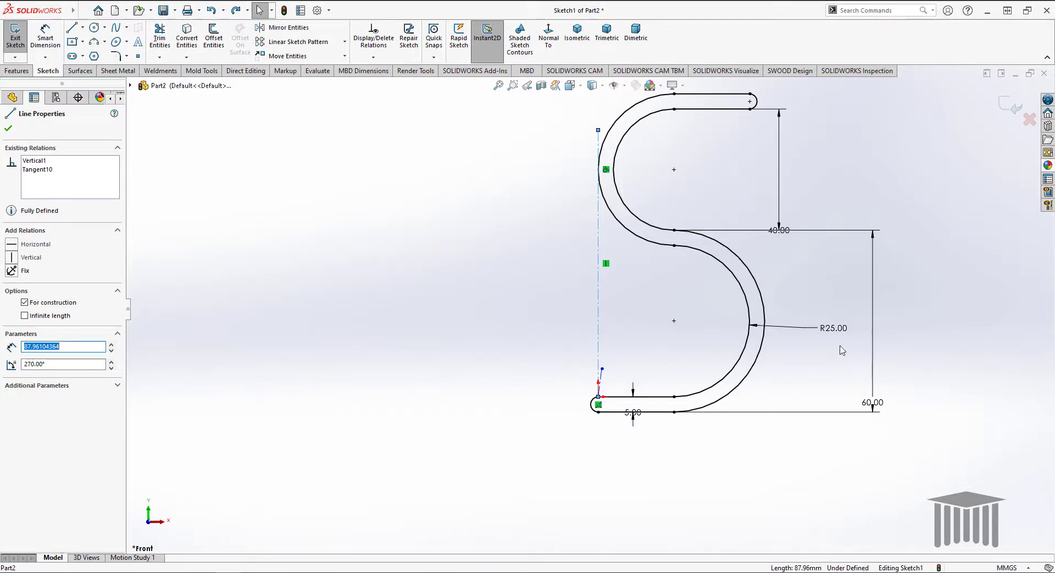
{"action": "key", "text": "Escape"}
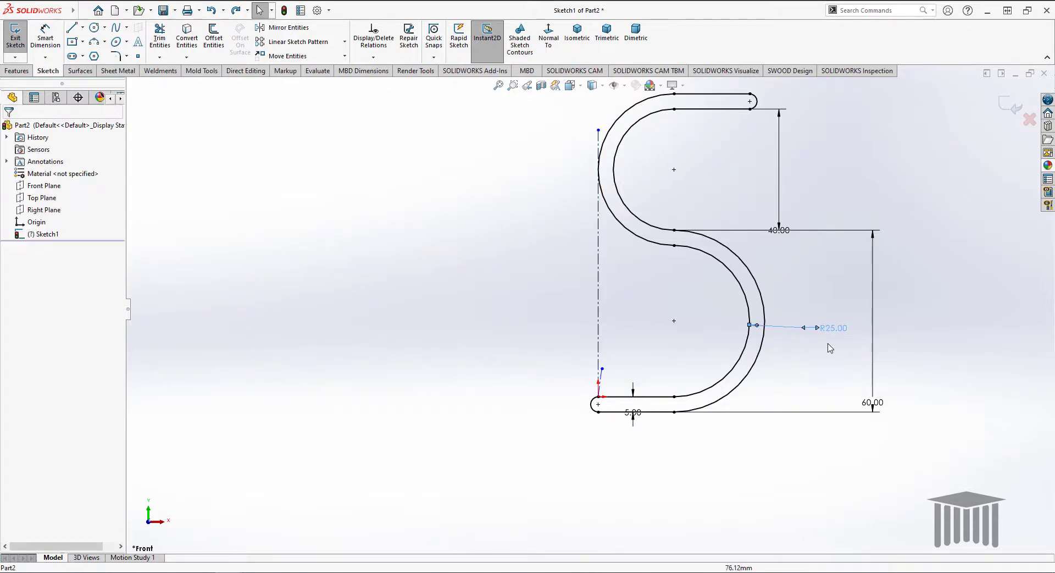
{"action": "double_click", "coordinate": [831, 330]}
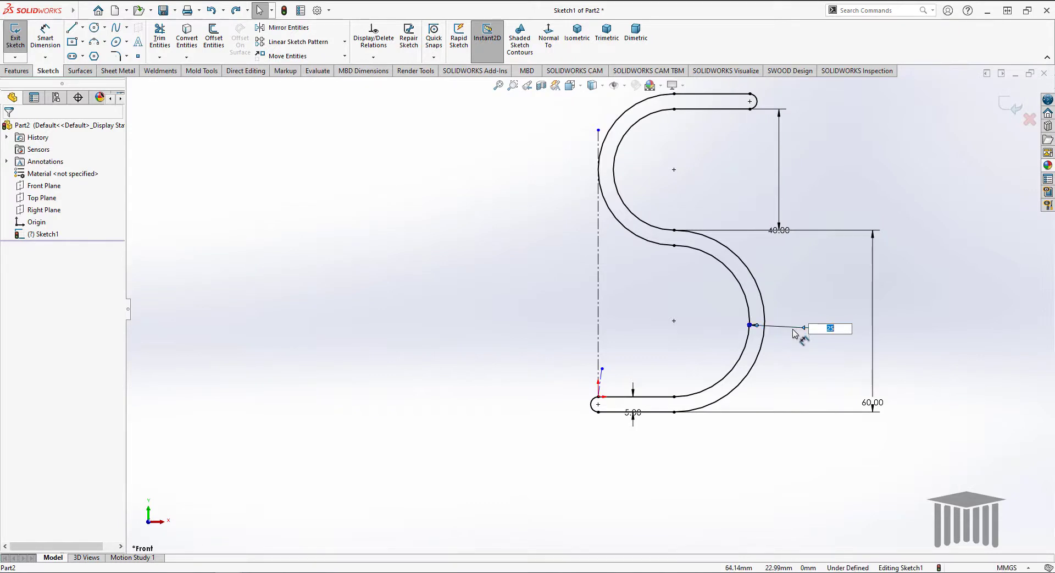
{"action": "key", "text": "Return"}
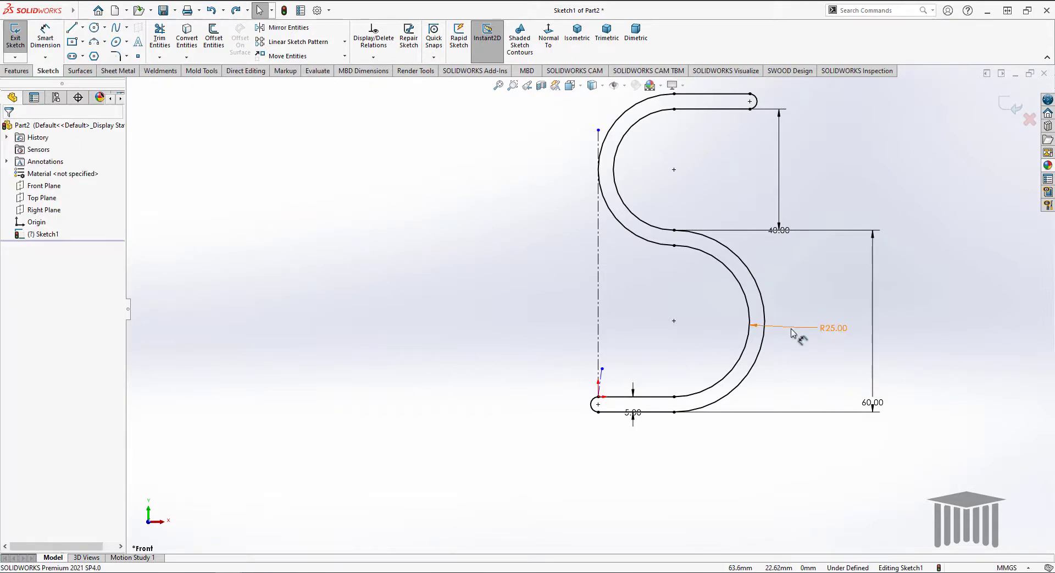
{"action": "left_click", "coordinate": [798, 328]}
{"action": "key", "text": "Delete"}
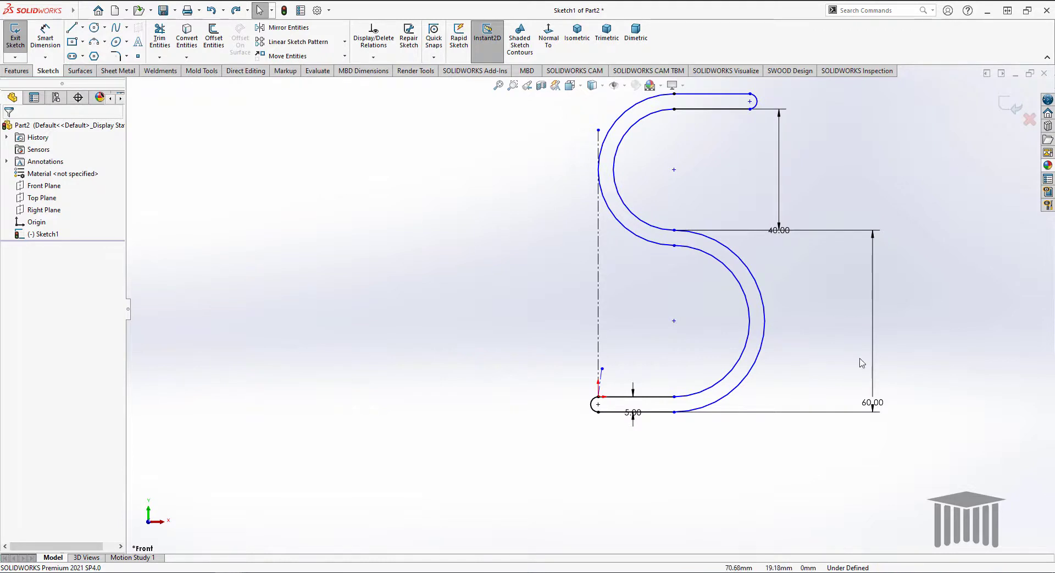
Change the 60.00 vertical dimension to 50 mm and move the 40.00 dimension beside it
{"action": "double_click", "coordinate": [875, 404]}
{"action": "type", "text": "50"}
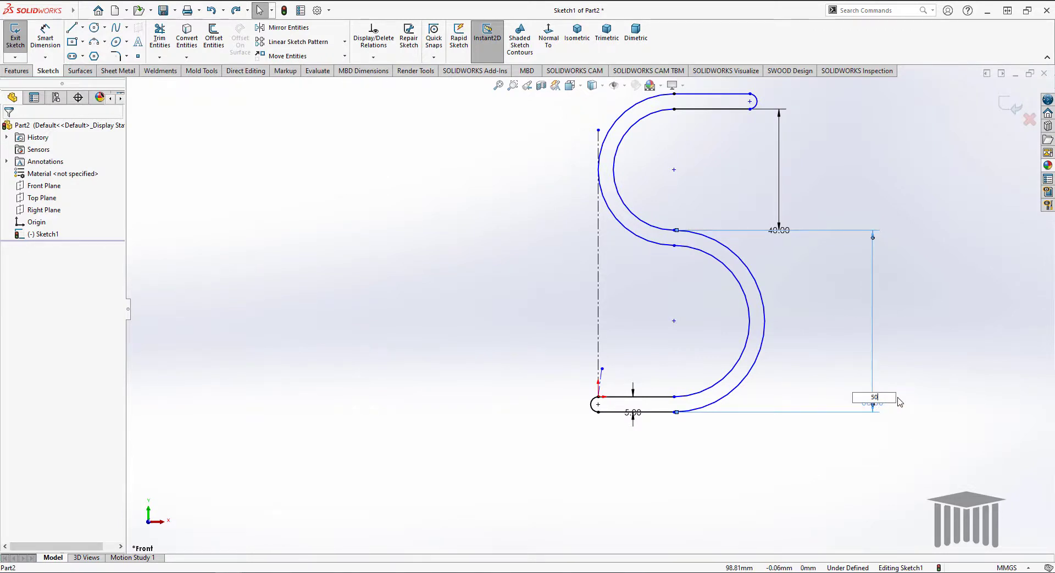
{"action": "key", "text": "Return"}
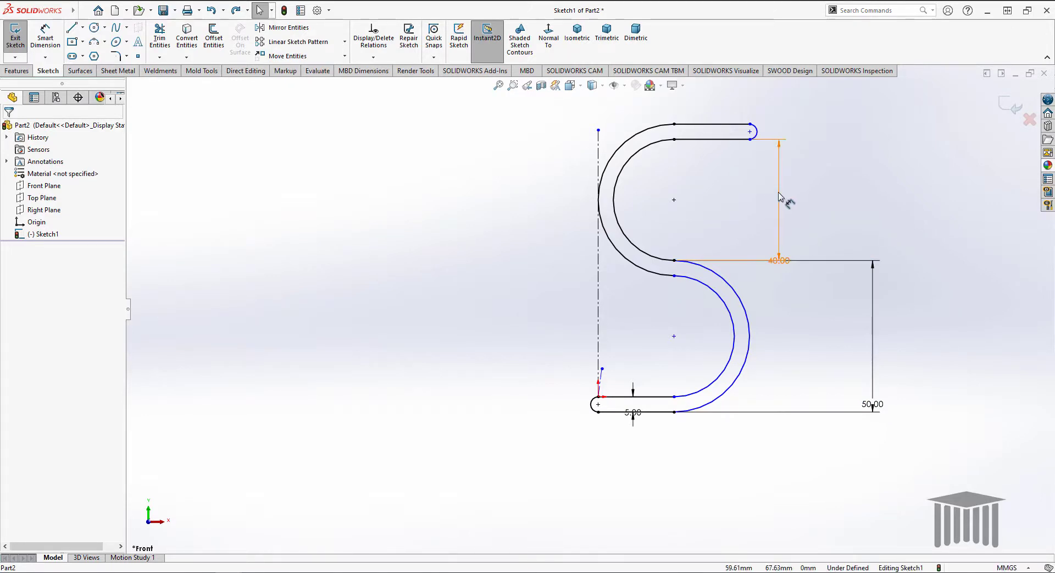
{"action": "left_click_drag", "start_coordinate": [779, 211], "coordinate": [873, 211]}
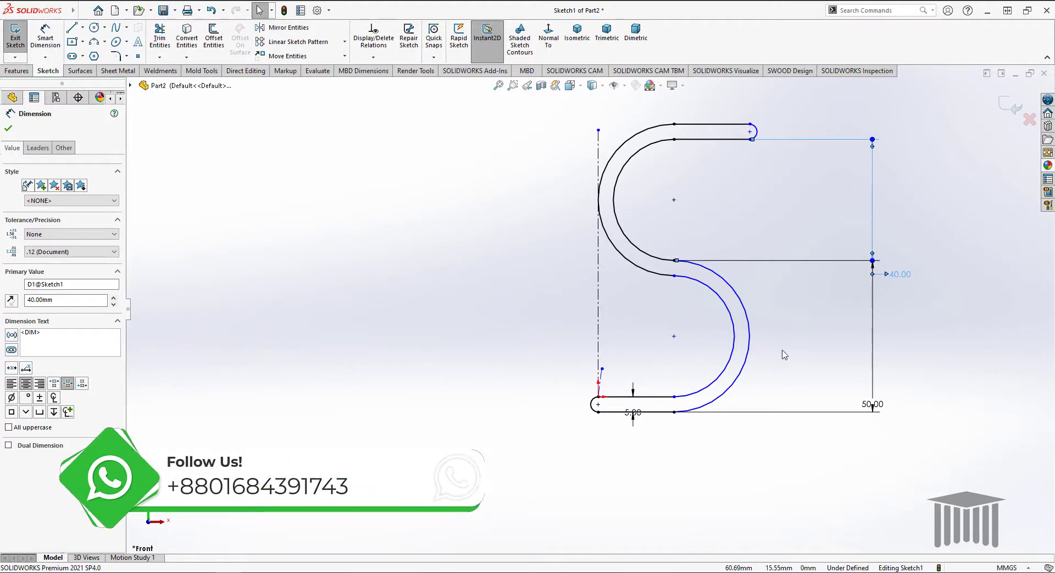
{"action": "left_click", "coordinate": [749, 336]}
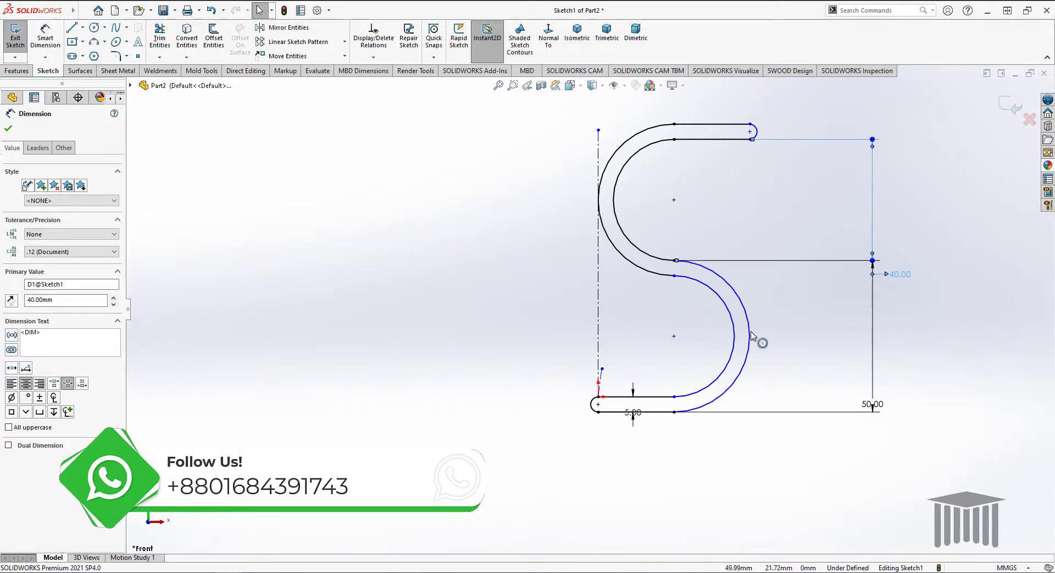
Dimension the lower outer arc with a 25 mm radius
{"action": "left_click", "coordinate": [45, 37]}
{"action": "left_click", "coordinate": [750, 347]}
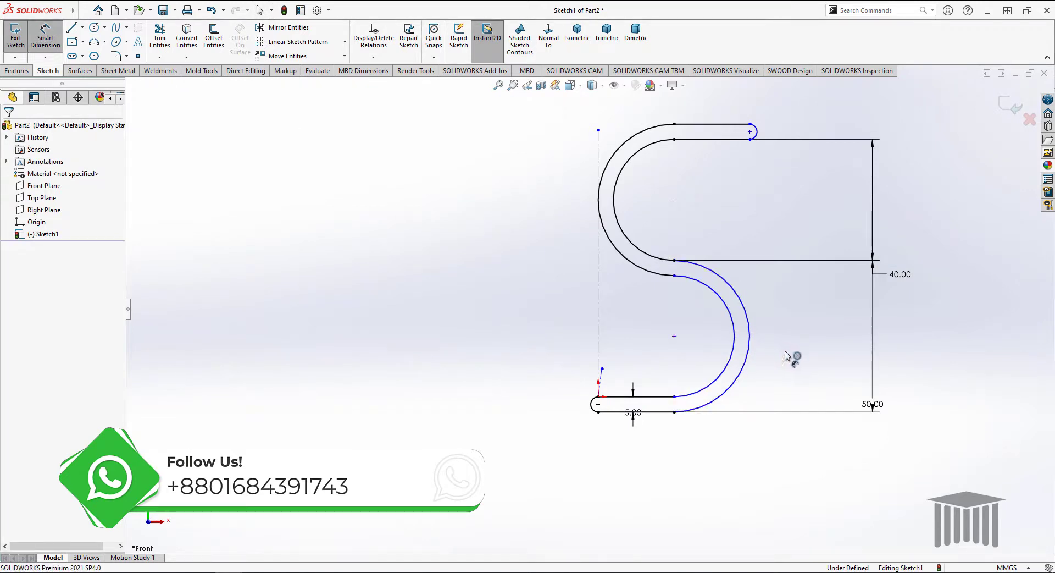
{"action": "left_click", "coordinate": [811, 353]}
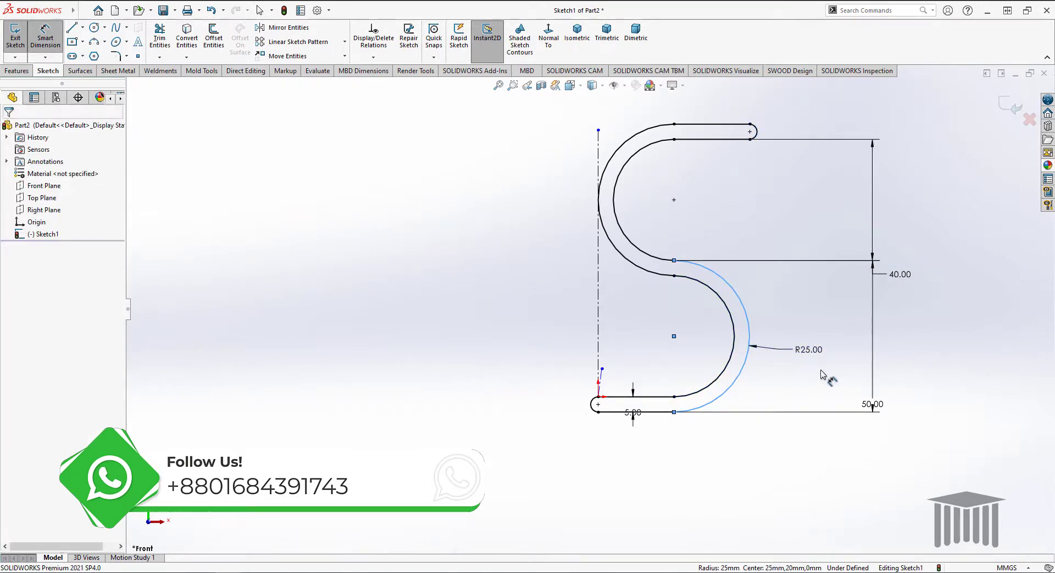
{"action": "left_click", "coordinate": [762, 334]}
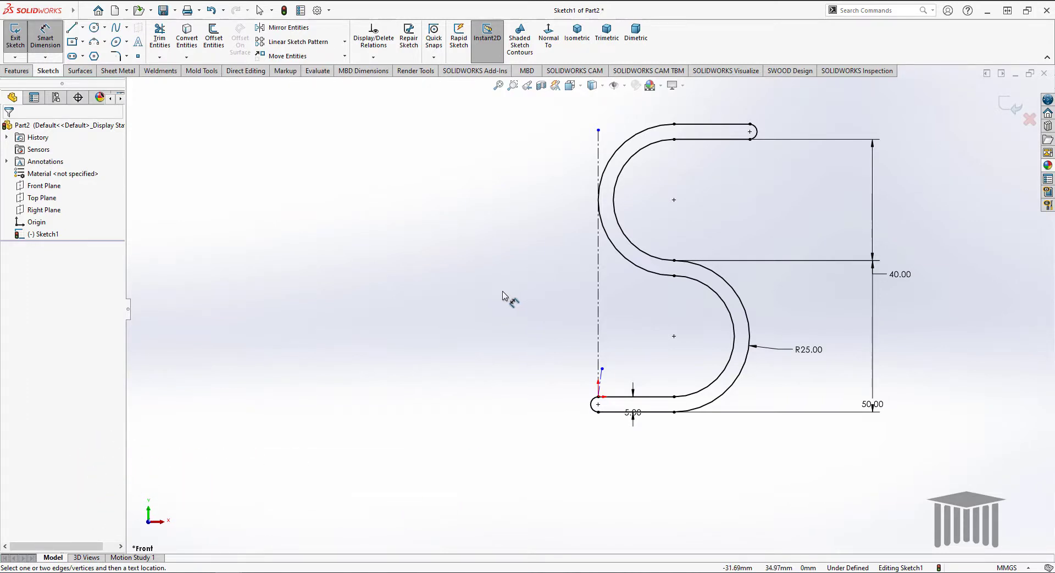
{"action": "left_click", "coordinate": [17, 71]}
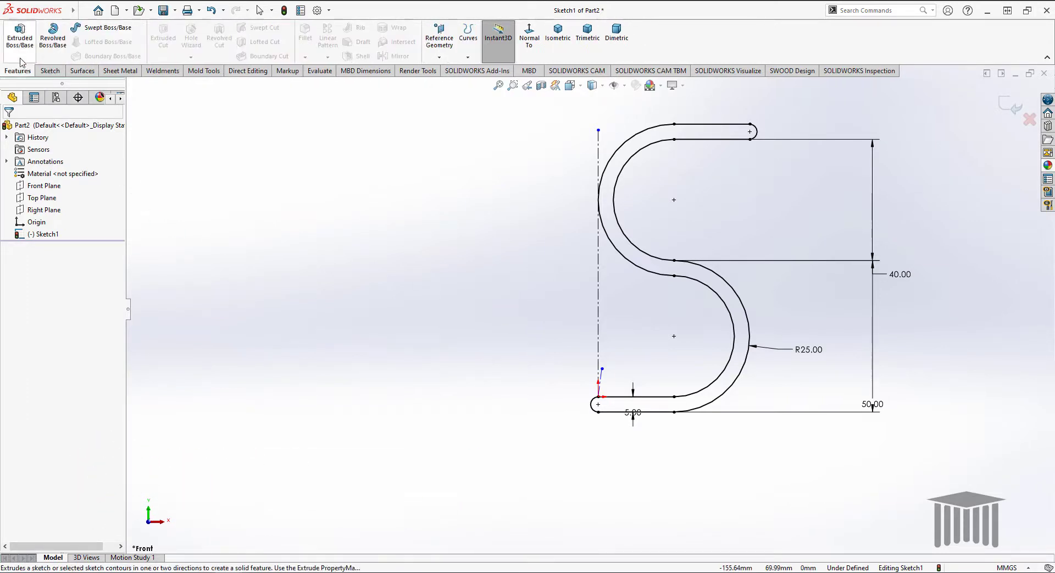
Extrude the S sketch 15 mm blind to create Boss-Extrude1
{"action": "left_click", "coordinate": [20, 60]}
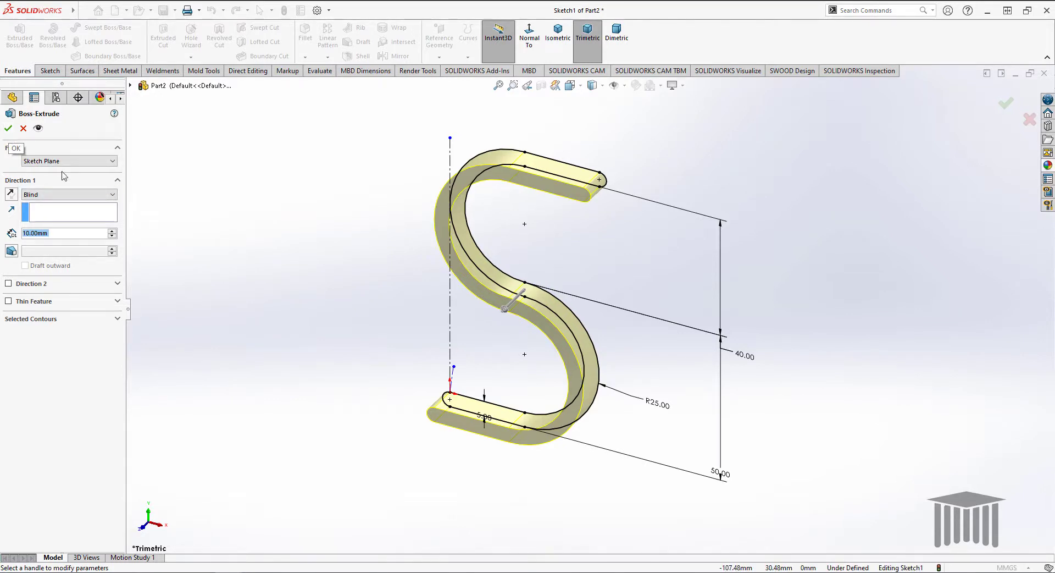
{"action": "right_click", "coordinate": [27, 235]}
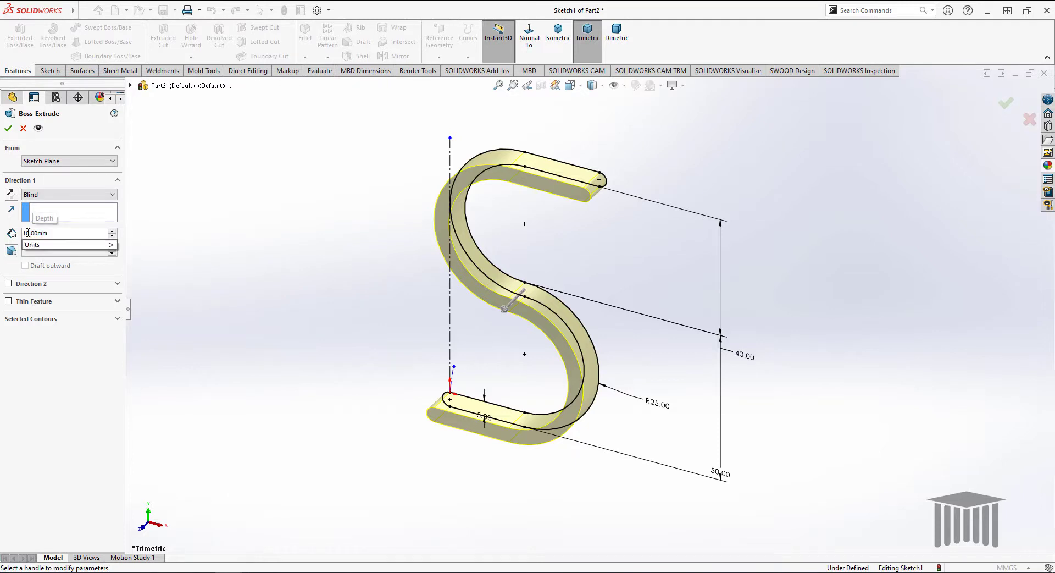
{"action": "key", "text": "Delete"}
{"action": "type", "text": "5"}
{"action": "right_click", "coordinate": [27, 233]}
{"action": "key", "text": "Return"}
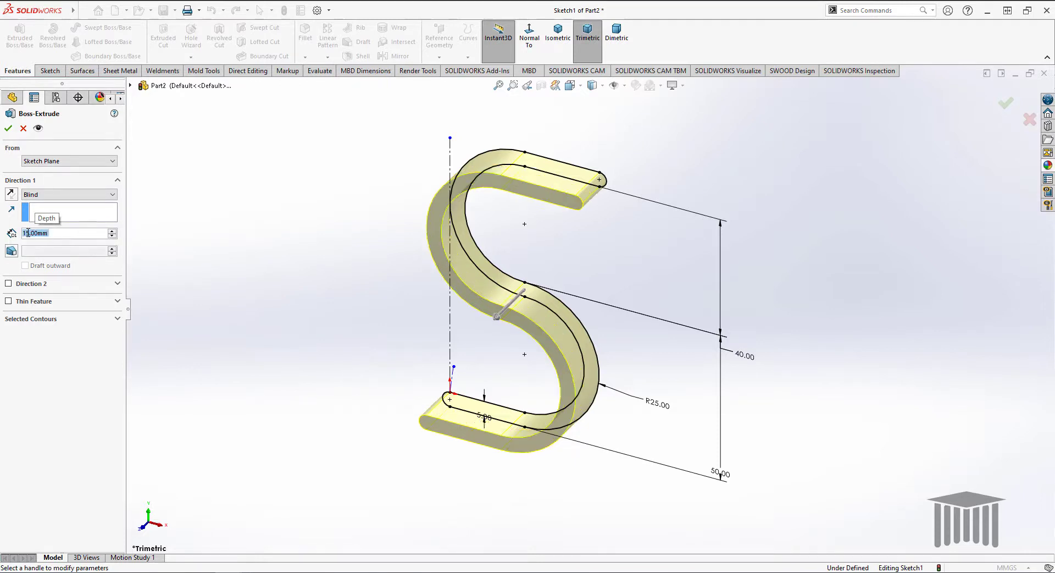
{"action": "left_click", "coordinate": [8, 128]}
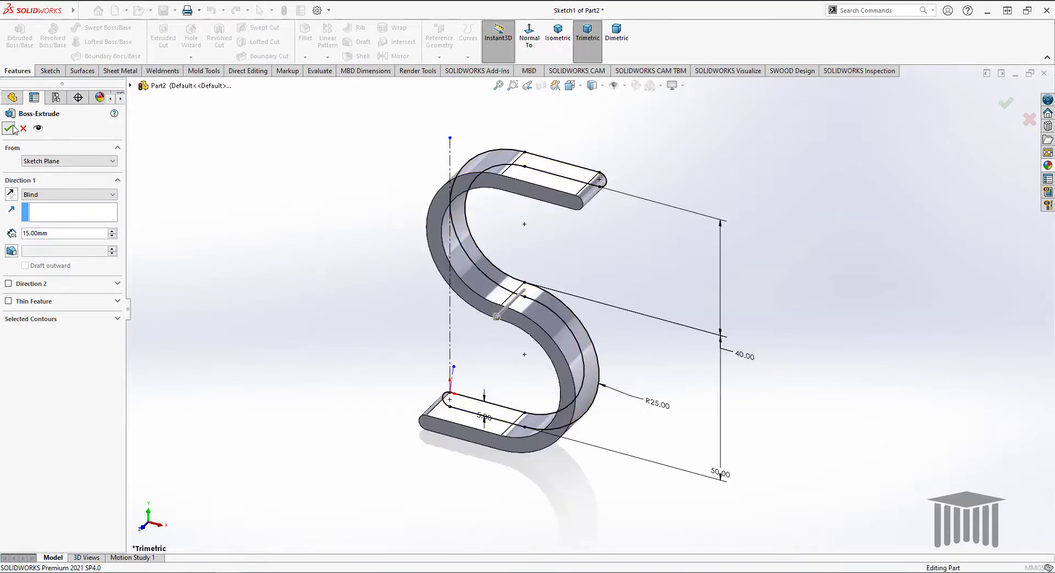
{"action": "left_click", "coordinate": [784, 144]}
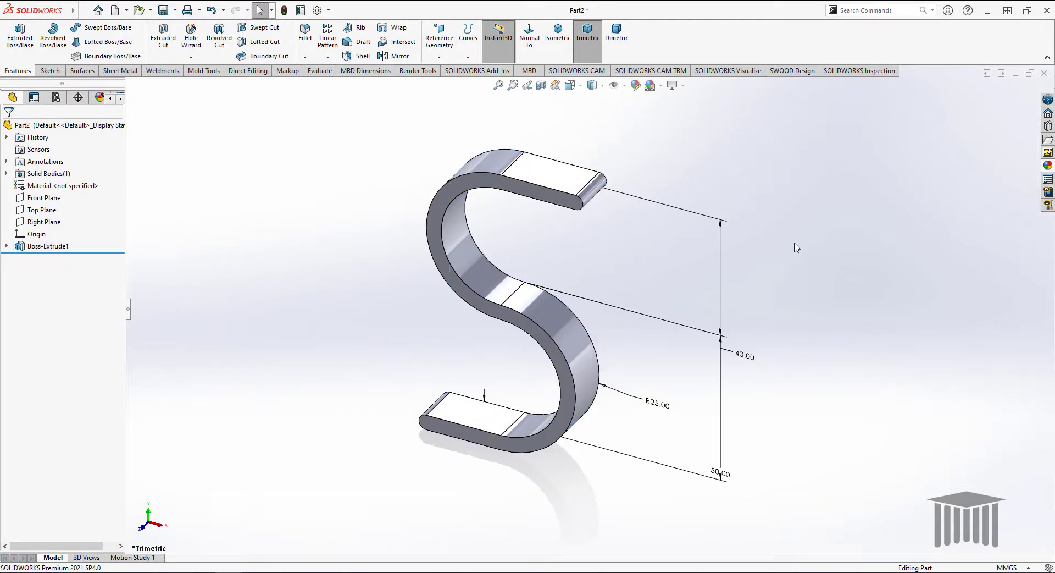
Turn off Instant2D to hide the dimensions and show the S-hook in isometric view
{"action": "left_click", "coordinate": [76, 248]}
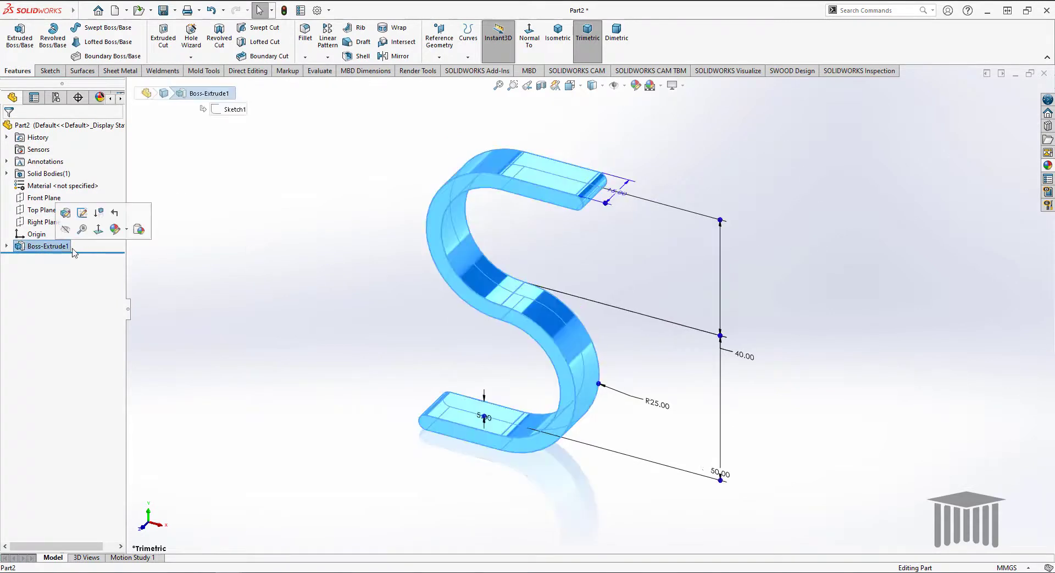
{"action": "left_click", "coordinate": [176, 189]}
{"action": "right_click", "coordinate": [690, 156]}
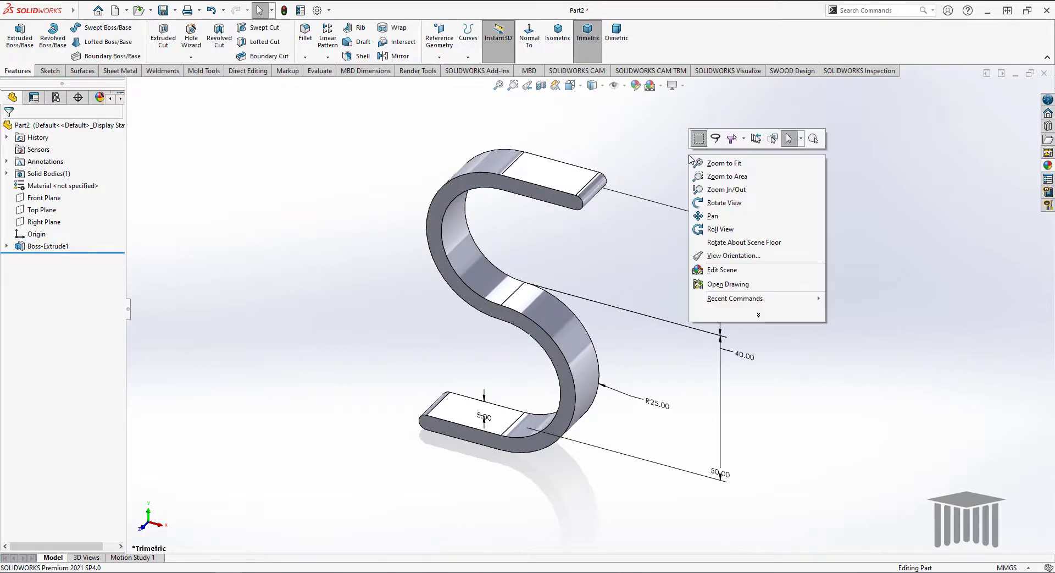
{"action": "left_click", "coordinate": [664, 146]}
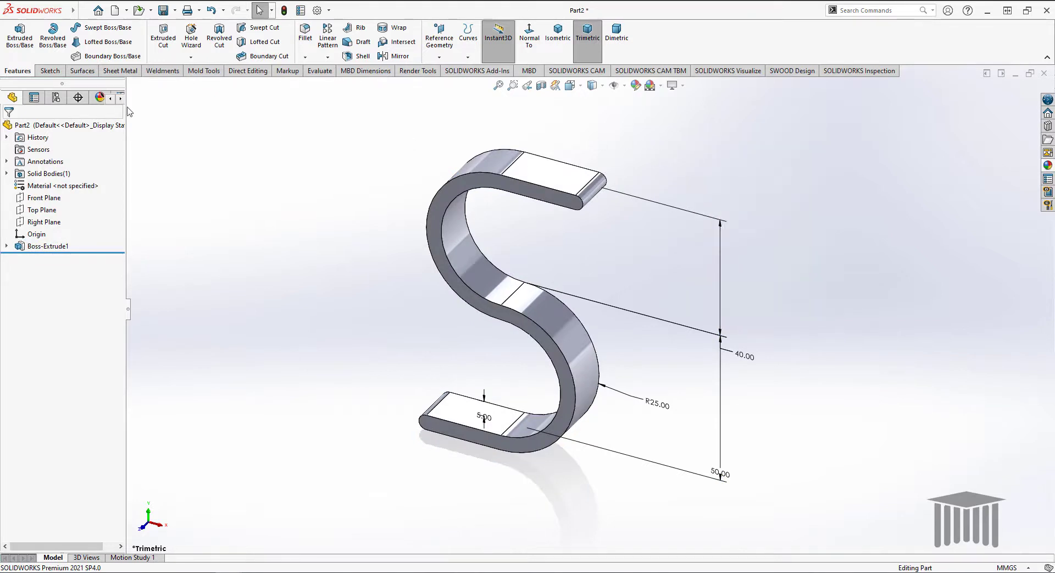
{"action": "left_click", "coordinate": [50, 71]}
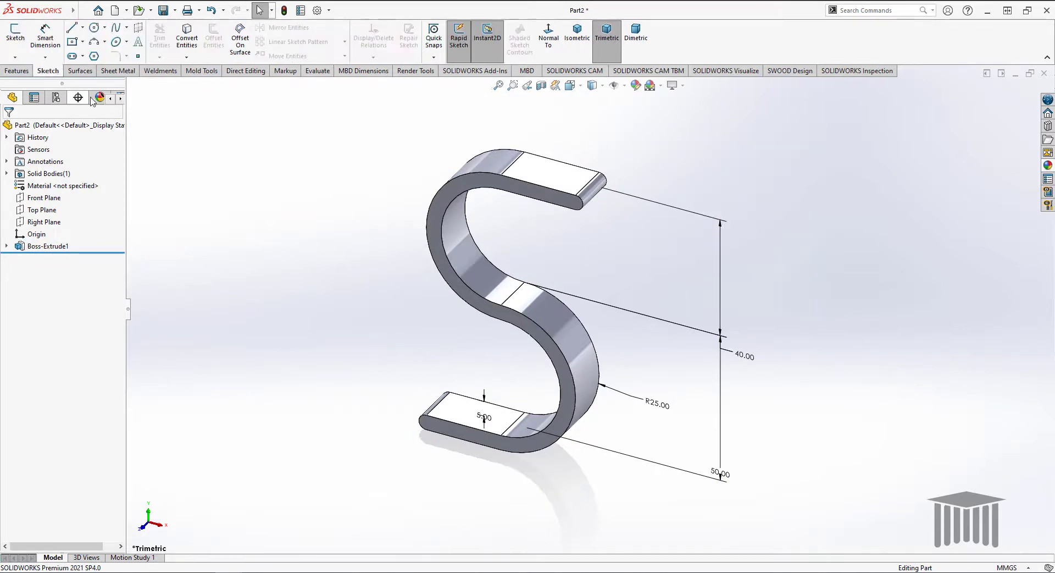
{"action": "left_click", "coordinate": [482, 53]}
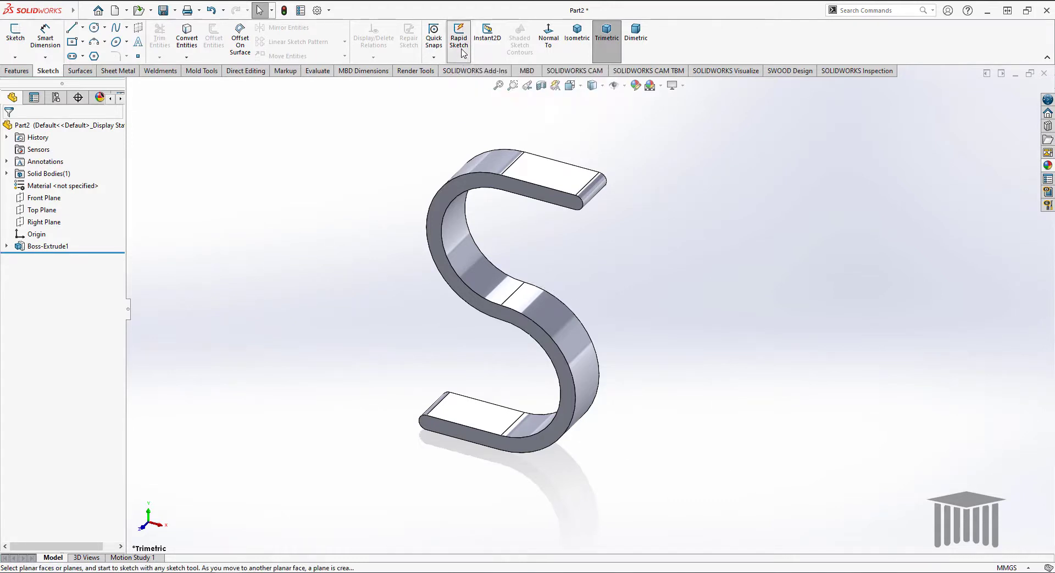
{"action": "left_click", "coordinate": [461, 53]}
{"action": "left_click", "coordinate": [577, 37]}
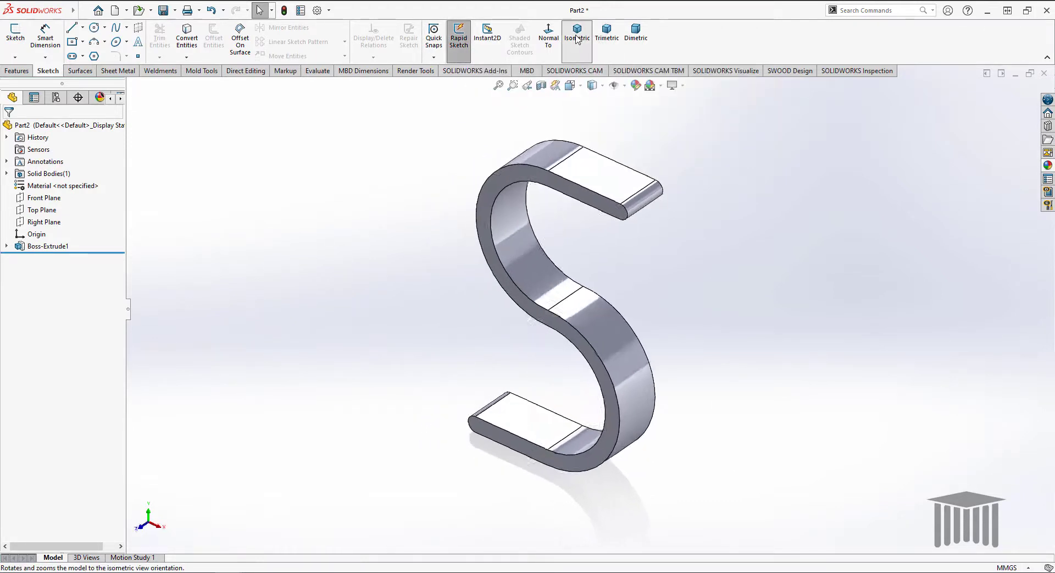